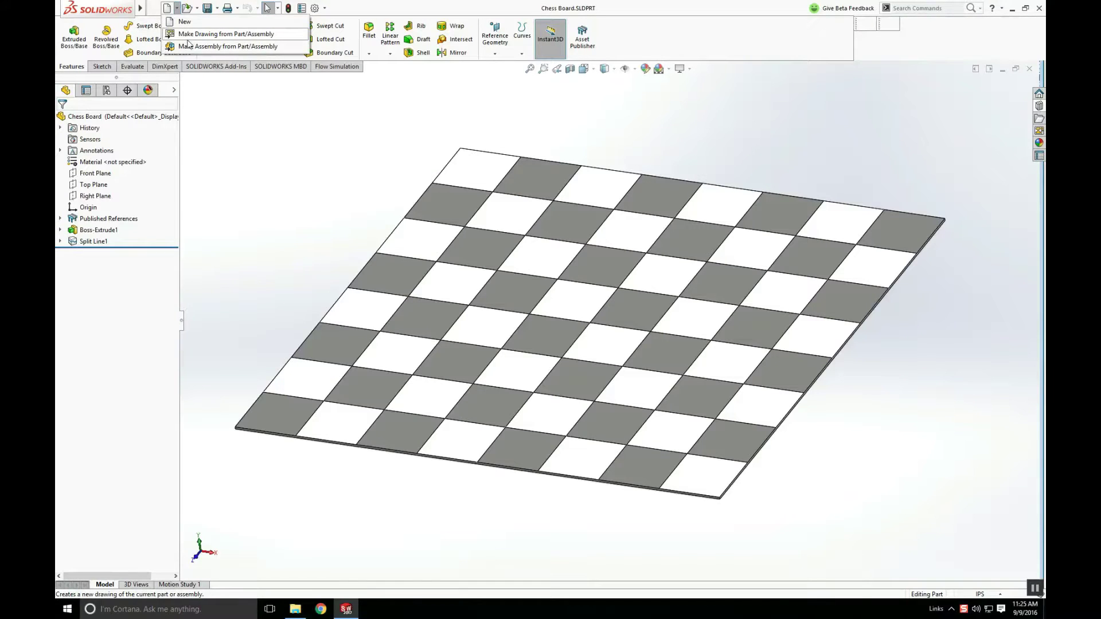
Create a new assembly from the Chess Board part and place the board at the assembly origin.
{"action": "left_click", "coordinate": [189, 45]}
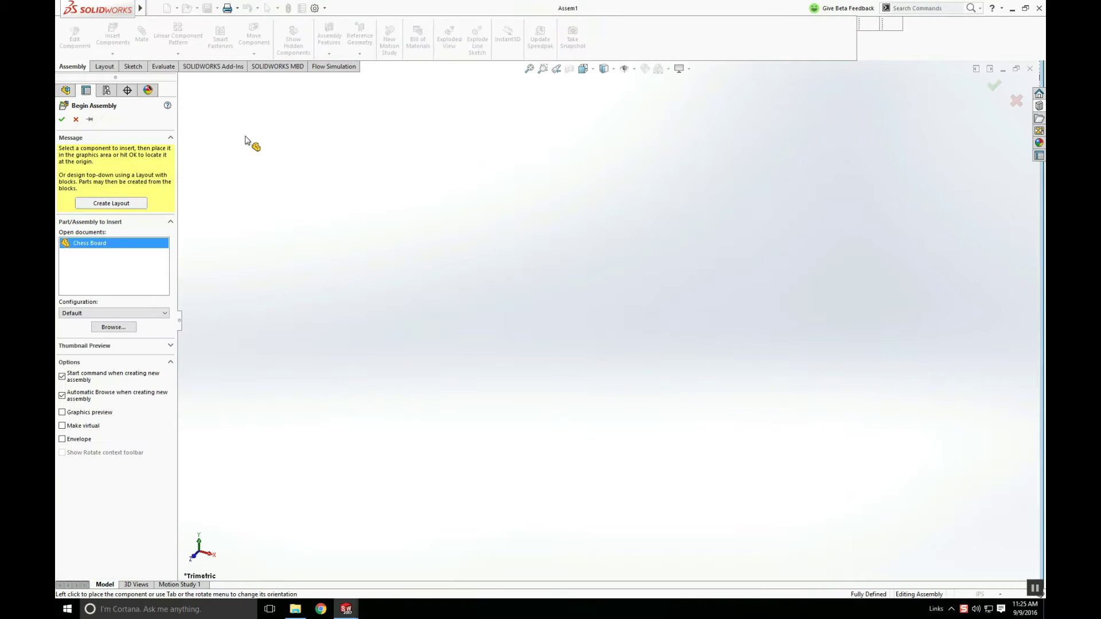
{"action": "left_click", "coordinate": [62, 119]}
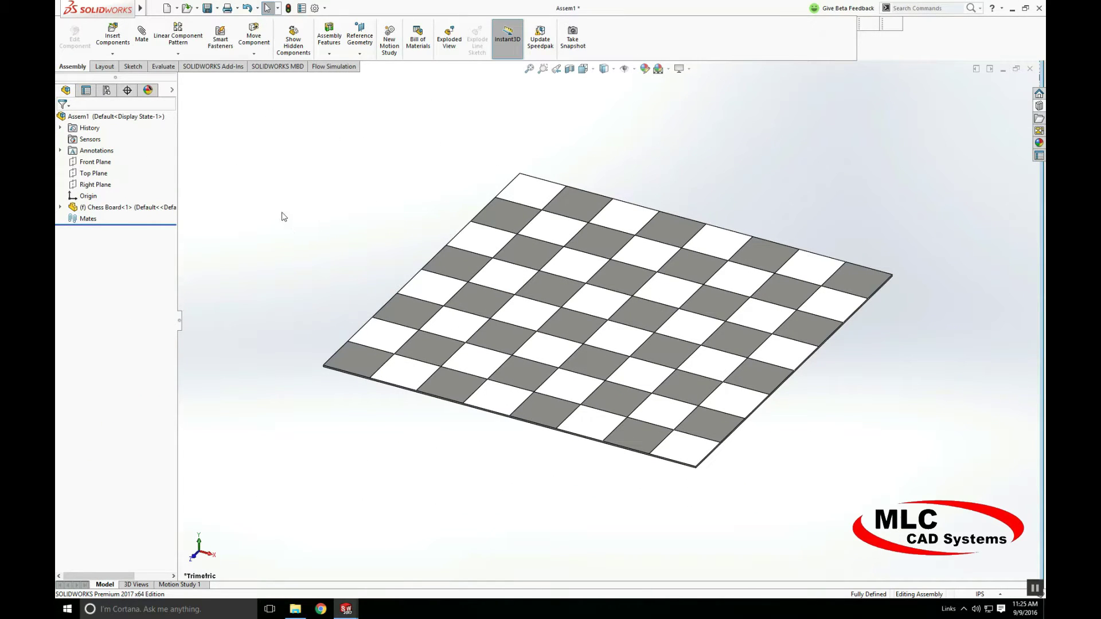
Insert the Inventor part queen.ipt from the Chess folder without import diagnostics and place it beside the board.
{"action": "left_click", "coordinate": [114, 39]}
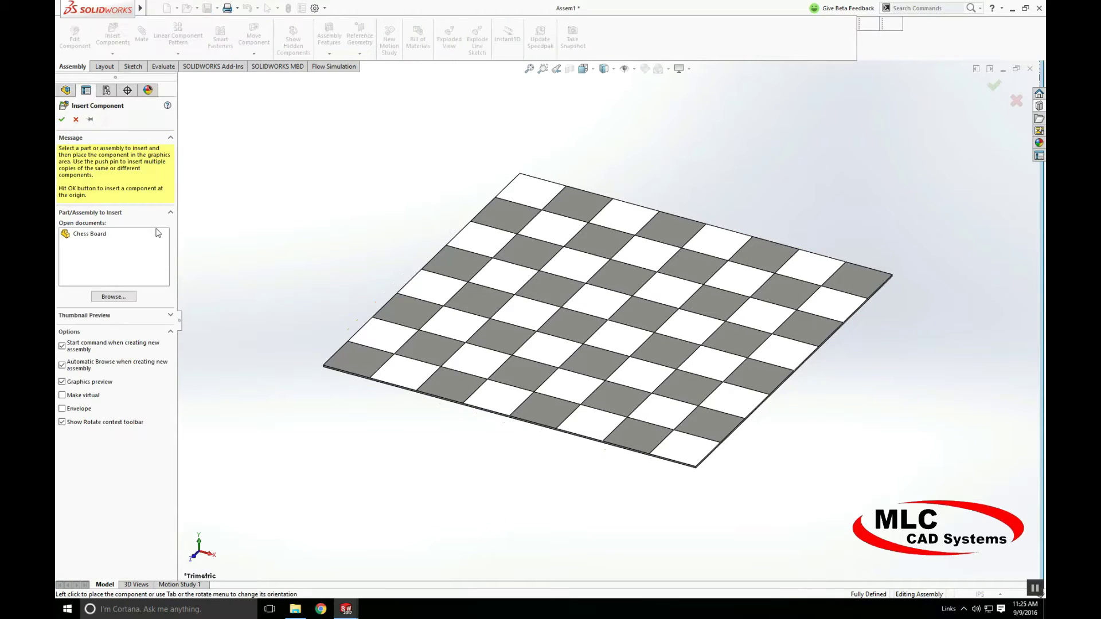
{"action": "left_click", "coordinate": [134, 295]}
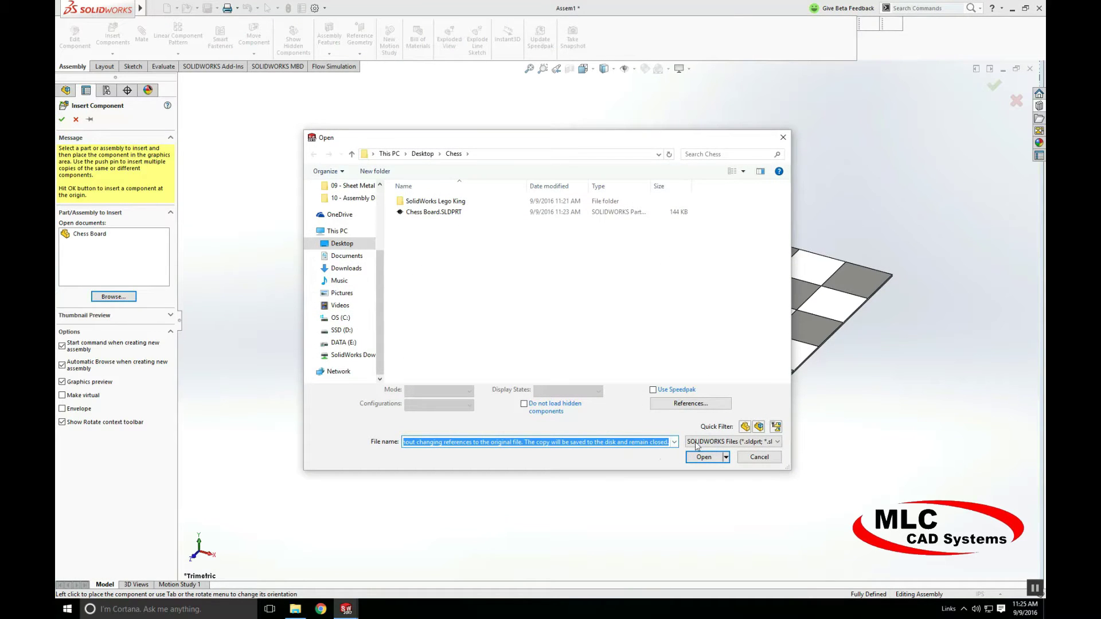
{"action": "left_click", "coordinate": [697, 444]}
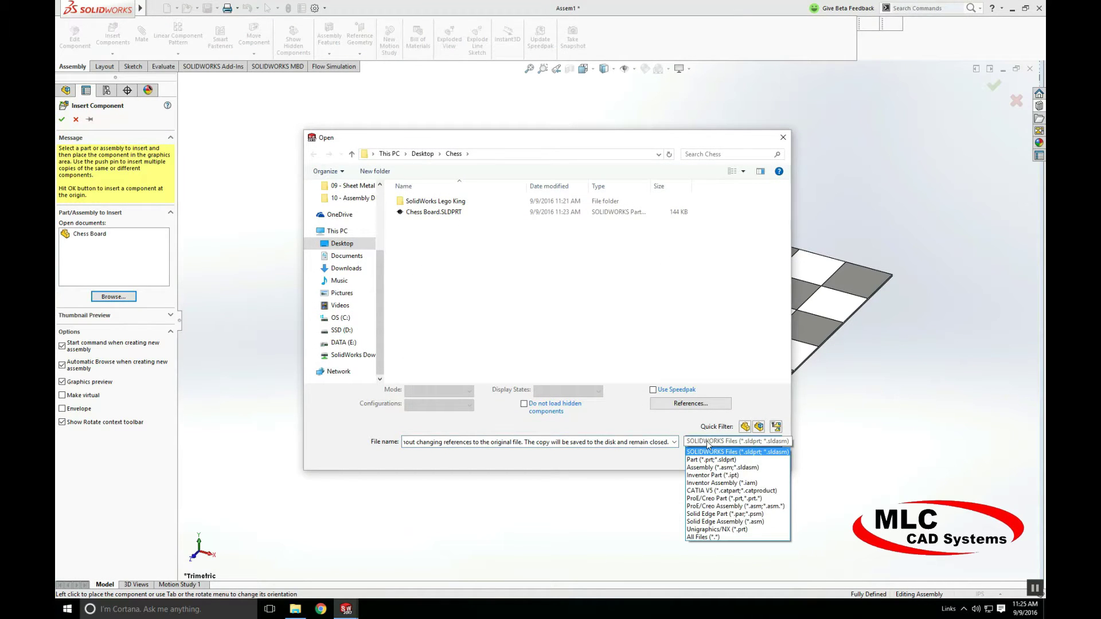
{"action": "left_click", "coordinate": [713, 475]}
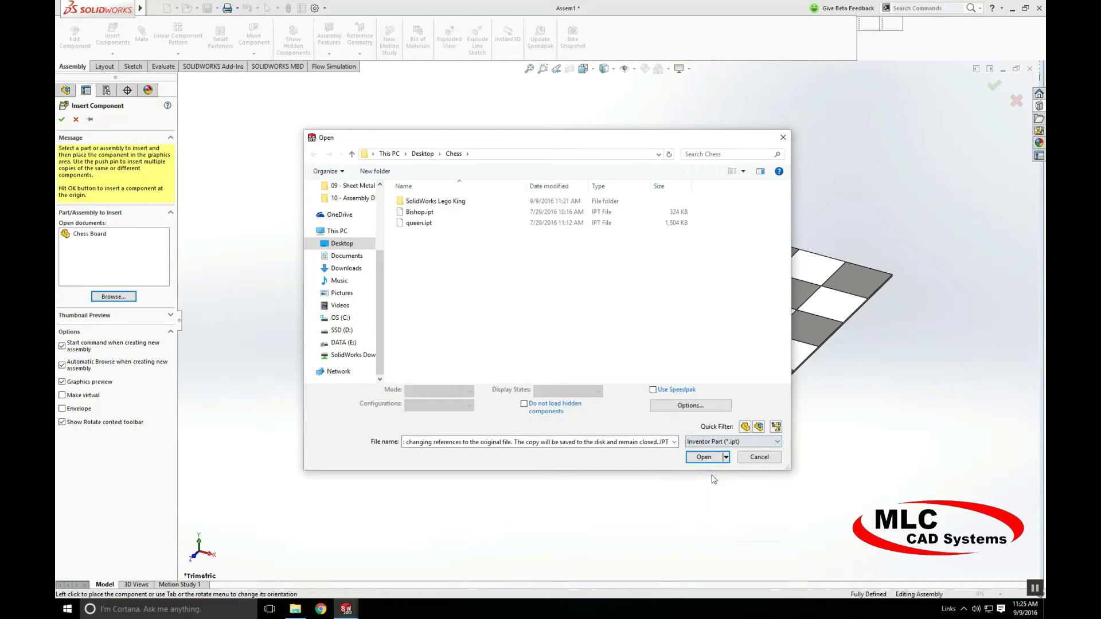
{"action": "left_click", "coordinate": [420, 226]}
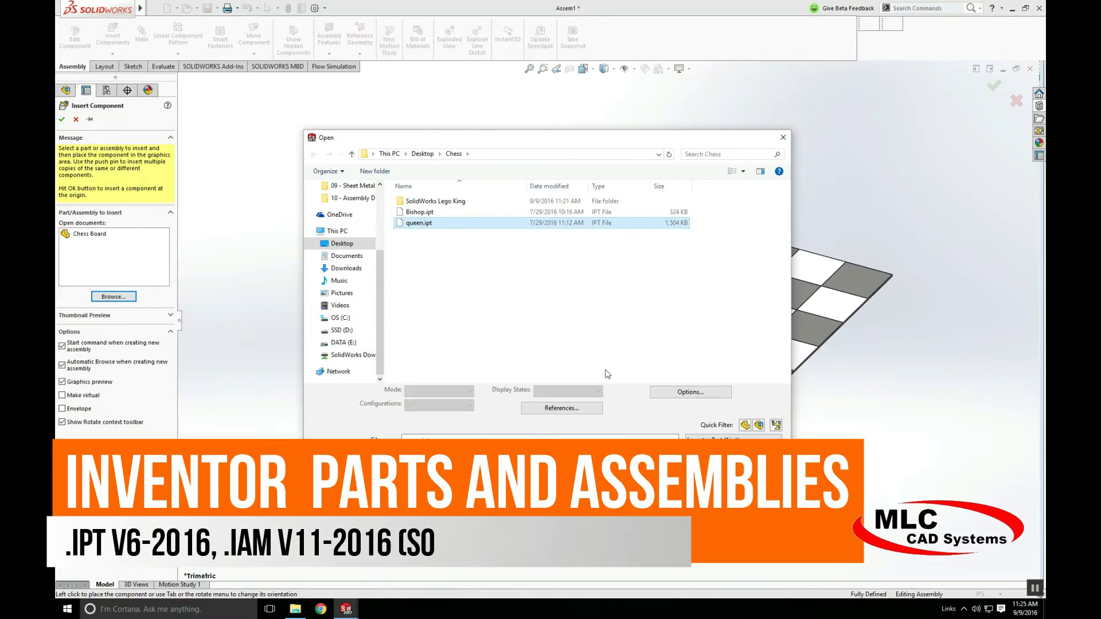
{"action": "left_click", "coordinate": [709, 456]}
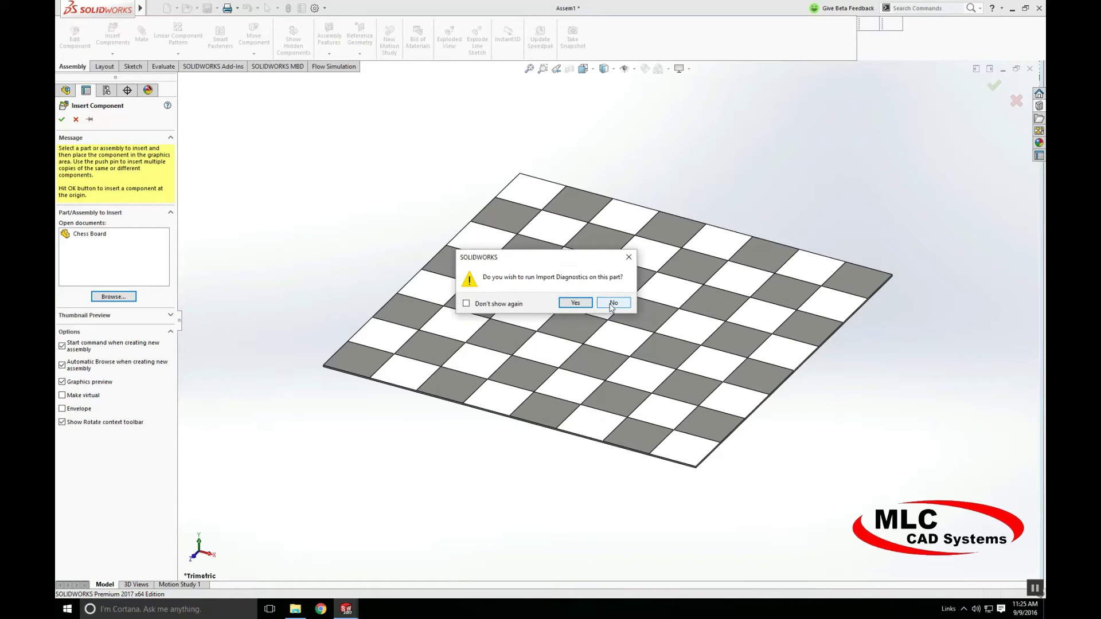
{"action": "left_click", "coordinate": [611, 304]}
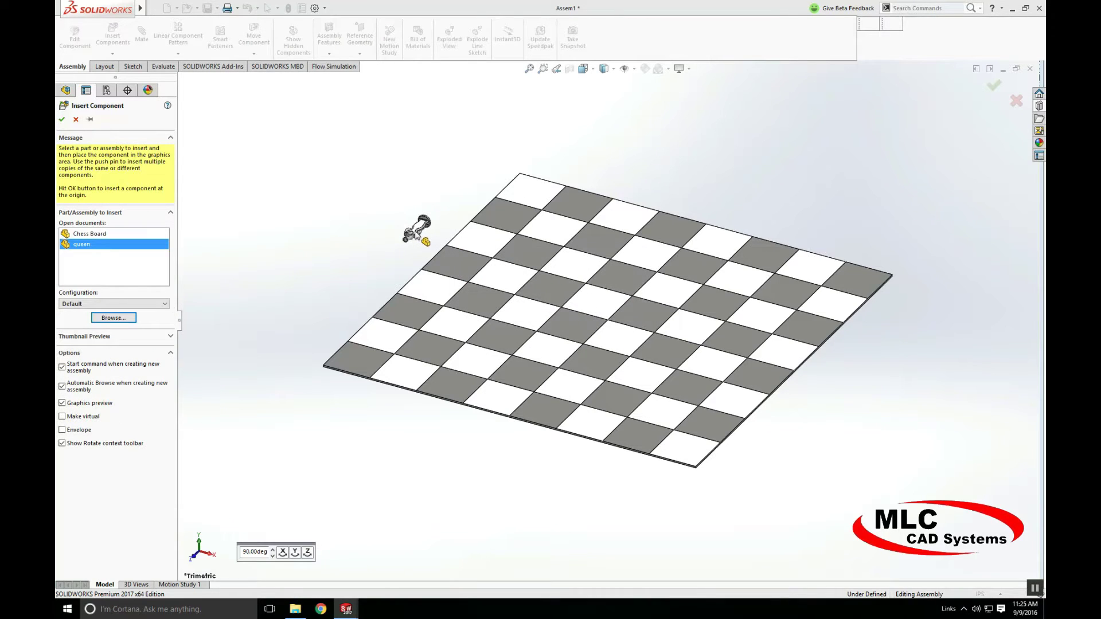
{"action": "left_click", "coordinate": [423, 230]}
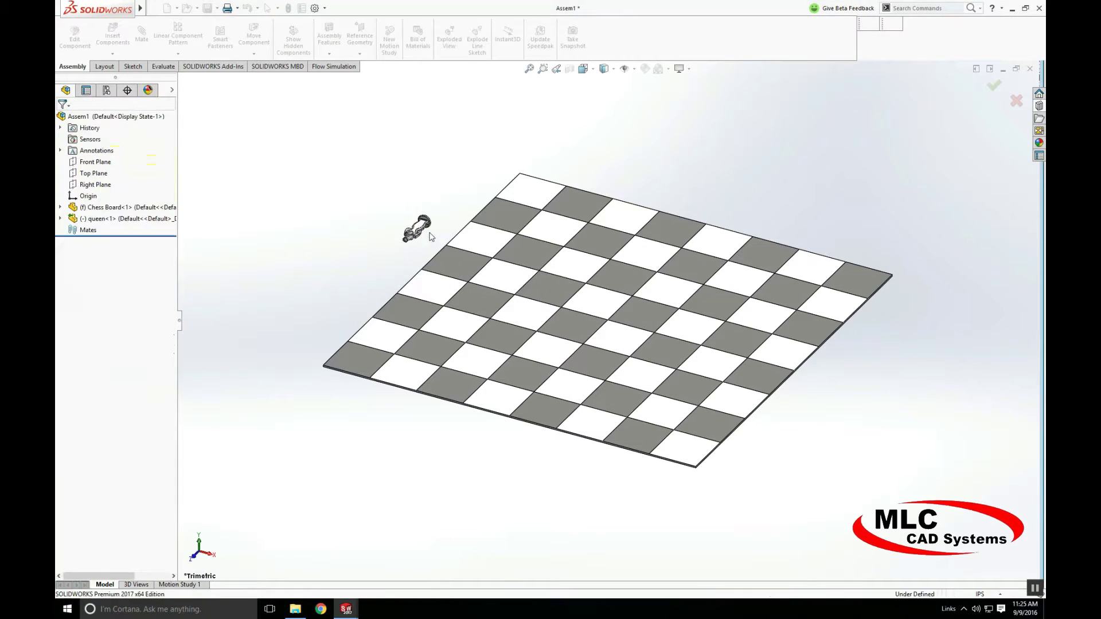
Rotate the queen component so it stands upright beside the chess board.
{"action": "scroll", "coordinate": [395, 221], "scroll_direction": "down", "scroll_amount": 5}
{"action": "scroll", "coordinate": [459, 247], "scroll_direction": "down", "scroll_amount": 2}
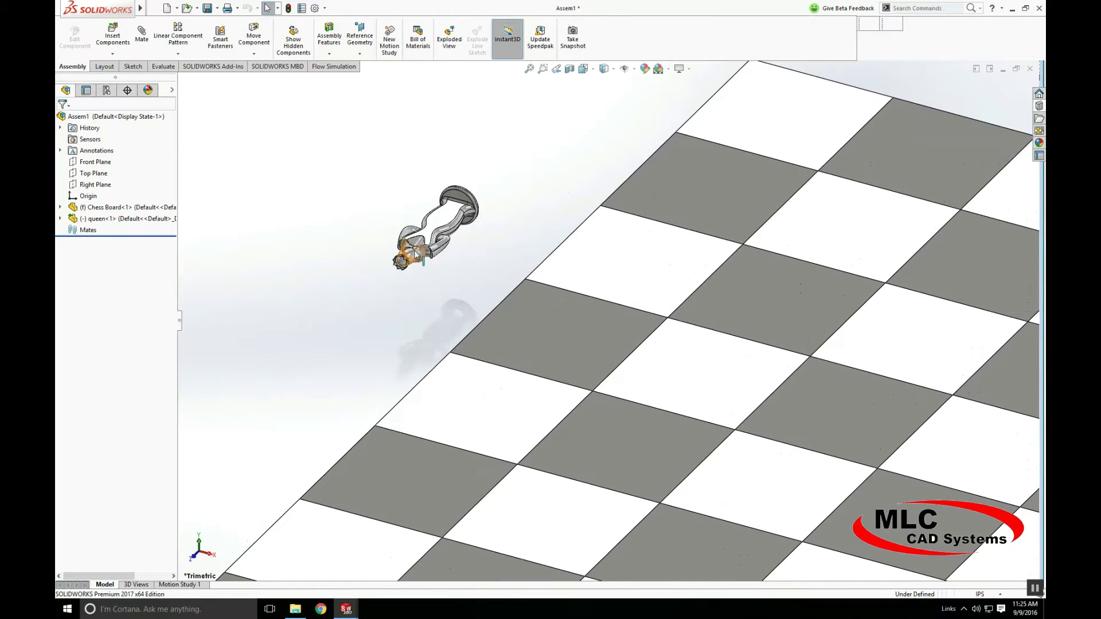
{"action": "right_click_drag", "start_coordinate": [428, 232], "coordinate": [483, 7]}
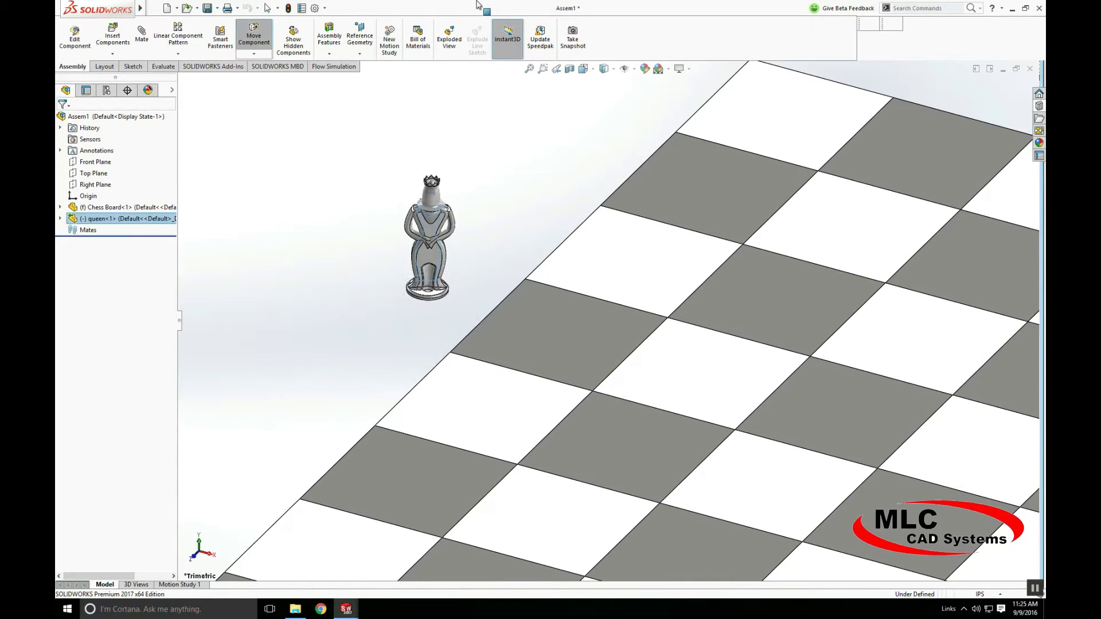
{"action": "mouse_move", "coordinate": [436, 213]}
{"action": "right_mouse_down"}
{"action": "mouse_move", "coordinate": [461, 194]}
{"action": "mouse_move", "coordinate": [438, 192]}
{"action": "right_mouse_up"}
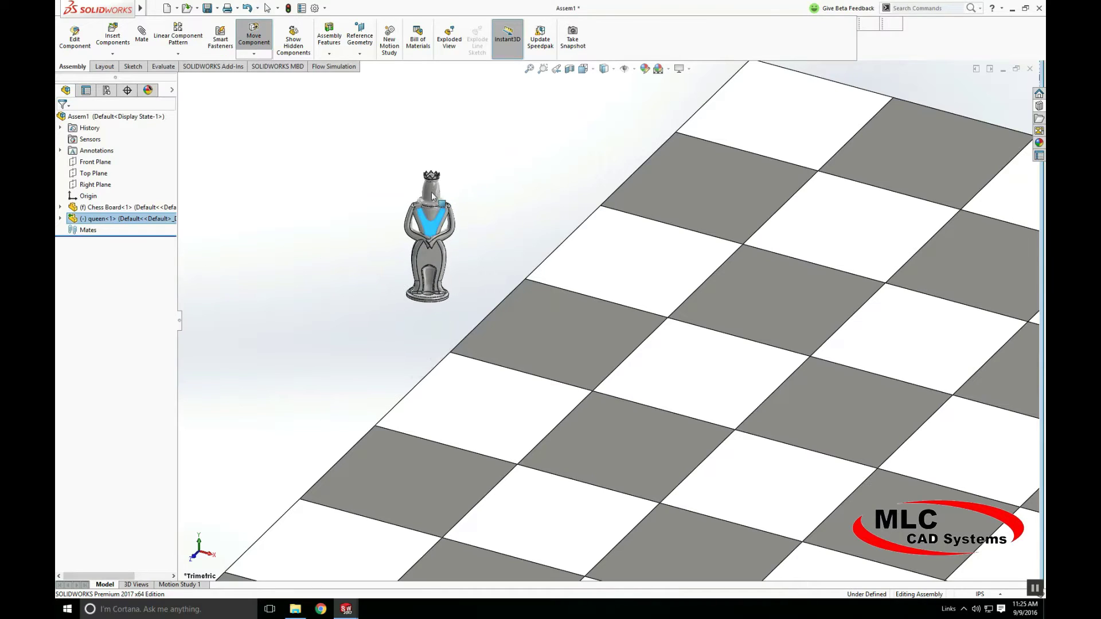
Expand the queen's feature tree, then open the queen part in its own window and turn it upright.
{"action": "left_click", "coordinate": [60, 219]}
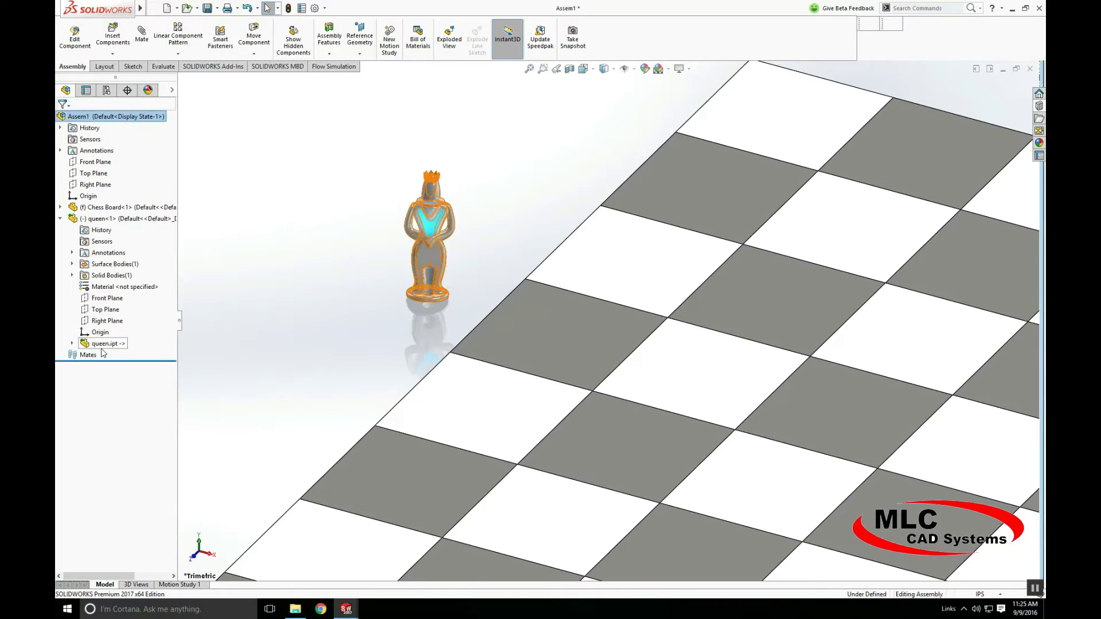
{"action": "left_click", "coordinate": [112, 219]}
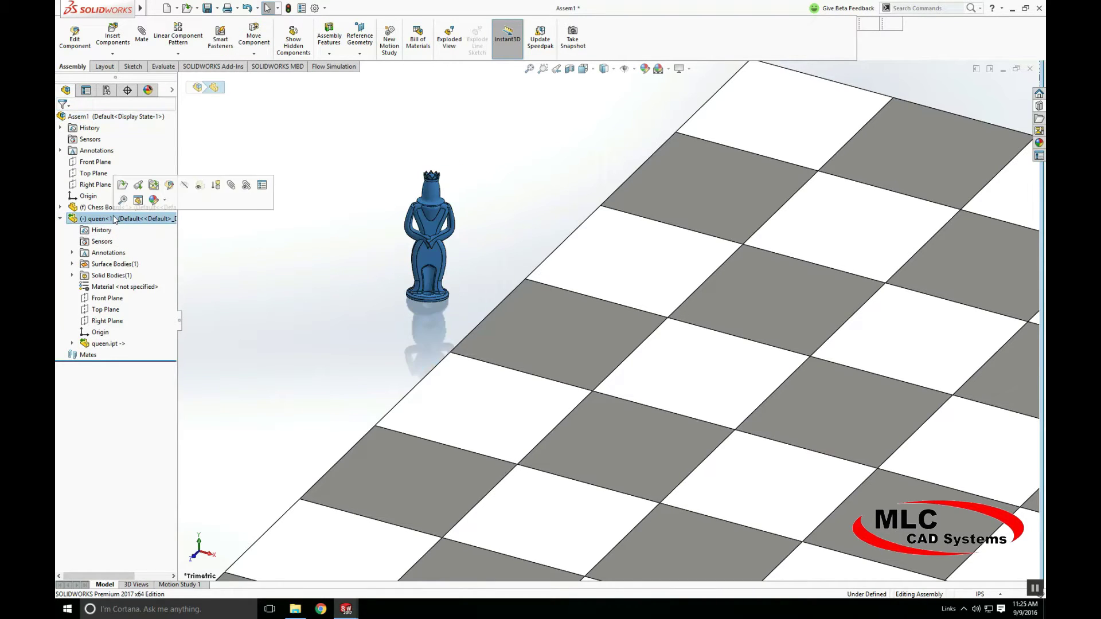
{"action": "left_click", "coordinate": [124, 188]}
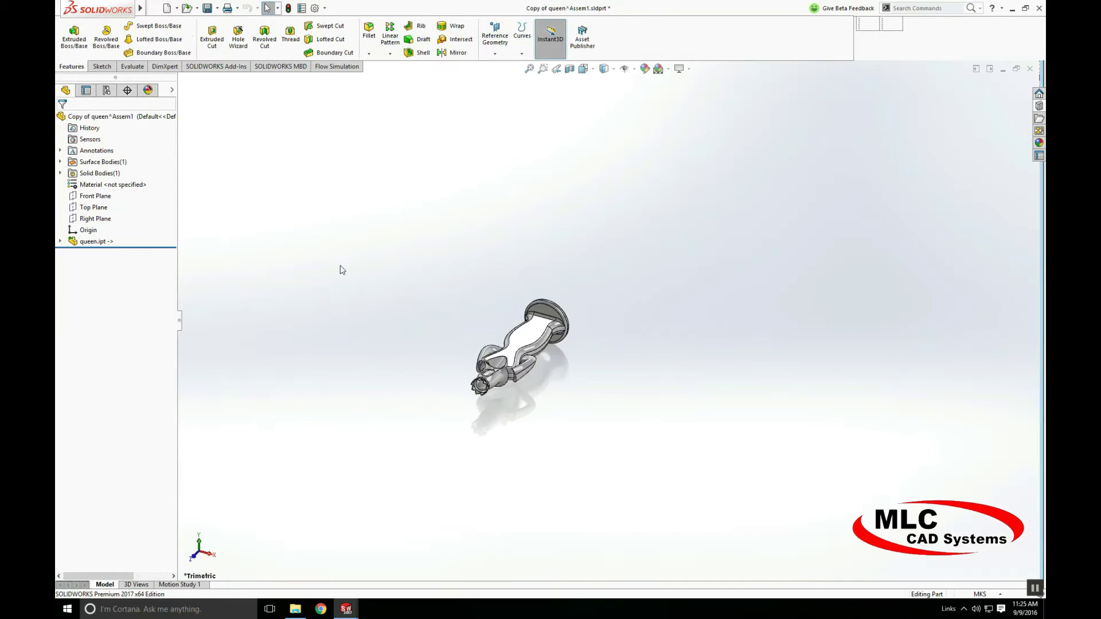
{"action": "middle_click_drag", "start_coordinate": [525, 420], "coordinate": [582, 114]}
{"action": "scroll", "coordinate": [514, 404], "scroll_direction": "down", "scroll_amount": 4}
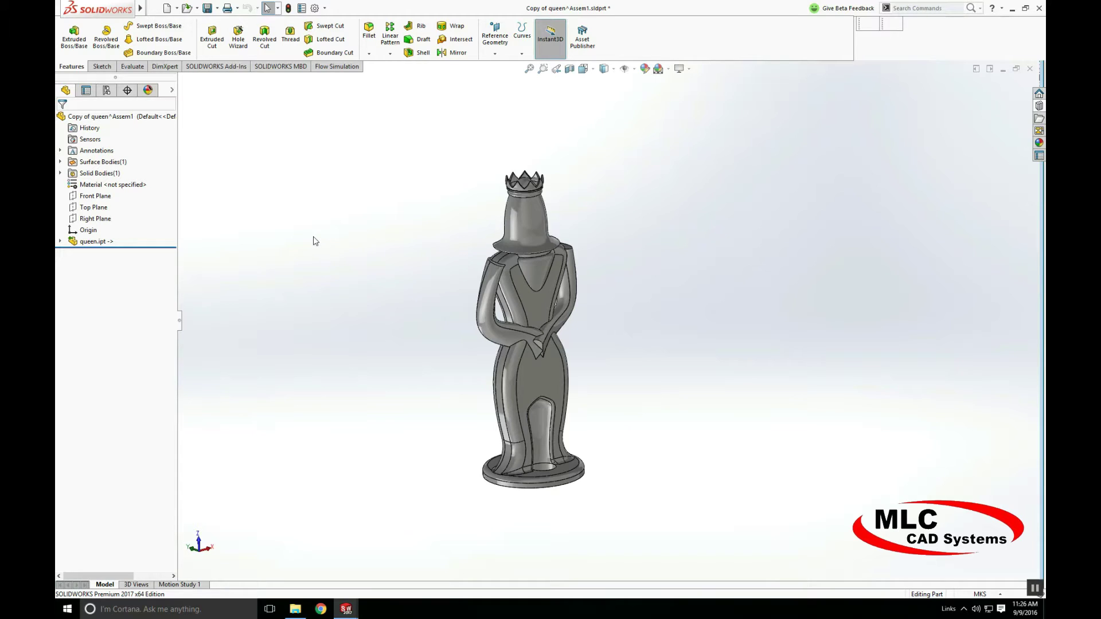
Start Asset Publisher for the queen and set the underside face of its base as the ground plane.
{"action": "left_click", "coordinate": [581, 43]}
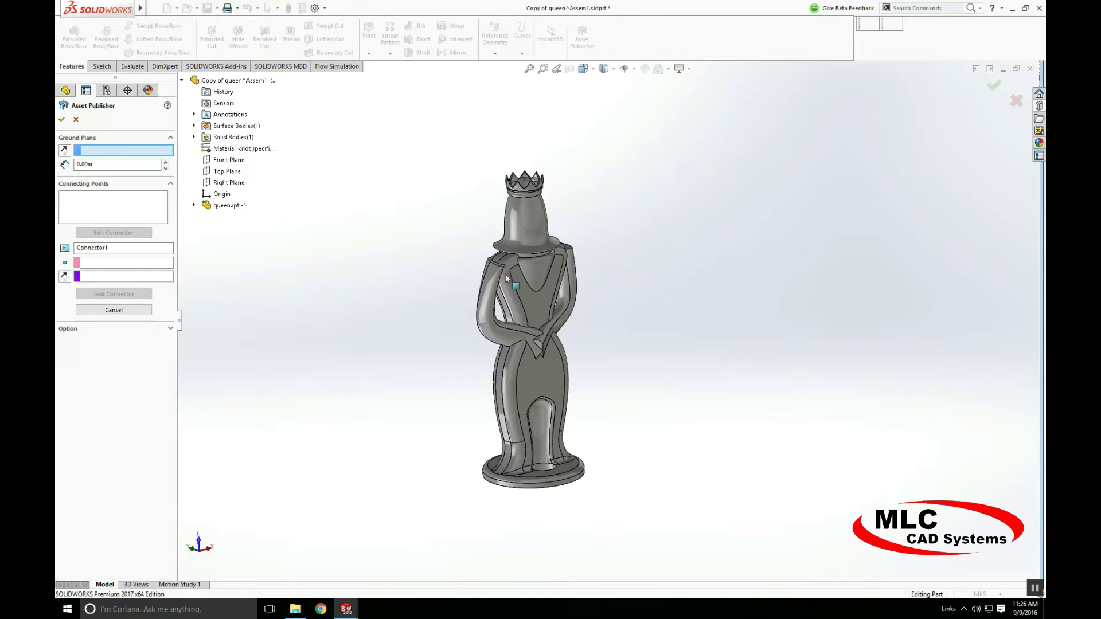
{"action": "middle_click_drag", "start_coordinate": [607, 416], "coordinate": [555, 463]}
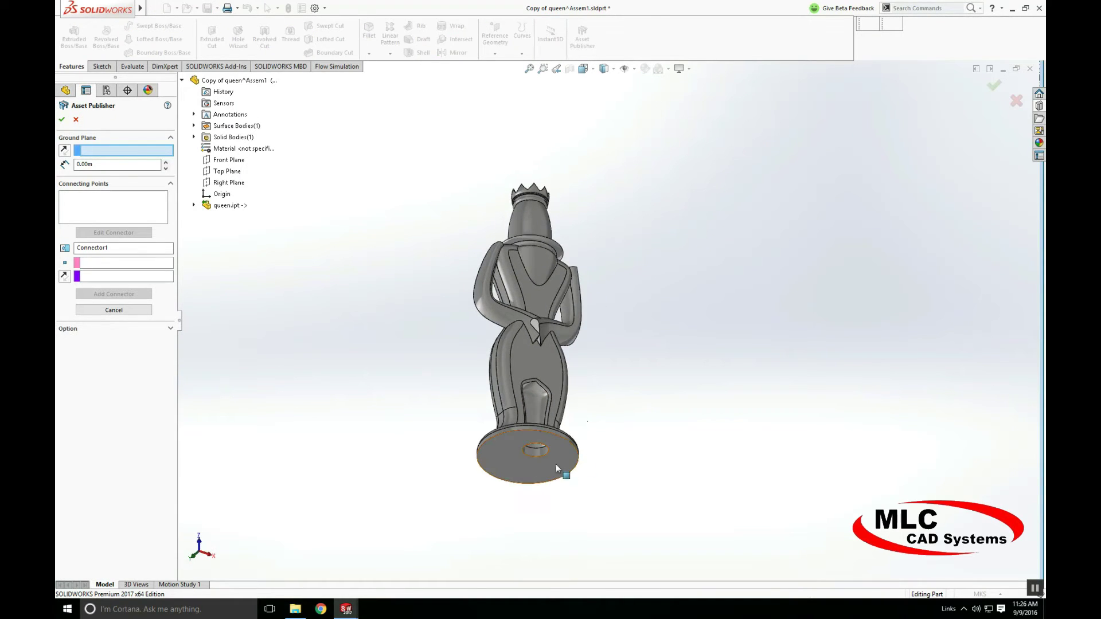
{"action": "scroll", "coordinate": [536, 459], "scroll_direction": "down", "scroll_amount": 3}
{"action": "left_click", "coordinate": [527, 452]}
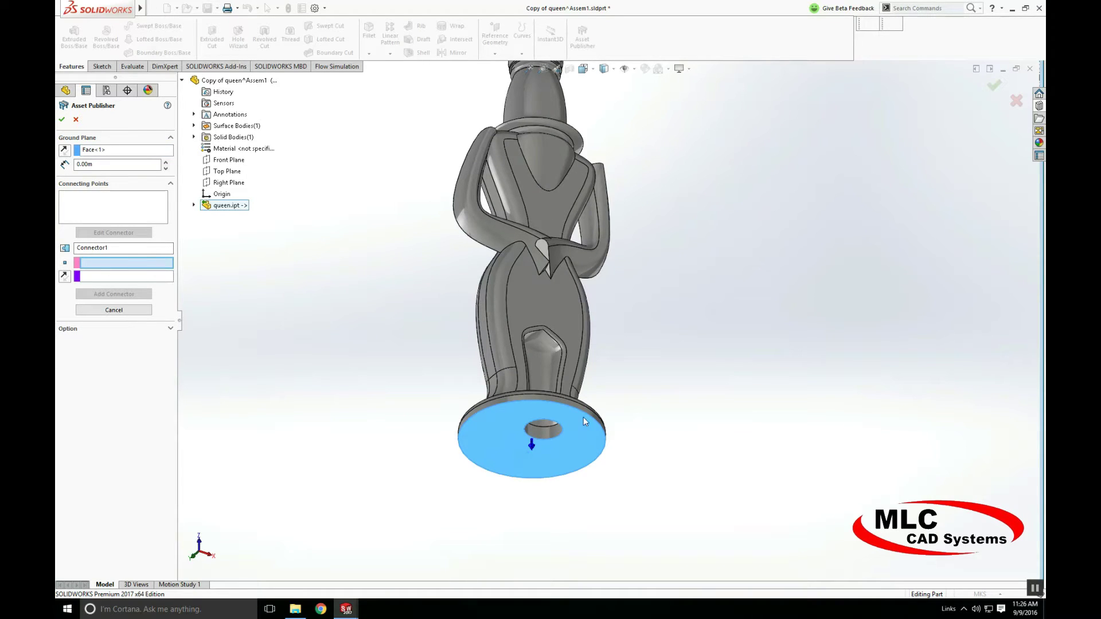
Add Connector1 on the base's outer circular edge with the Top Plane as connect direction, and publish the references.
{"action": "middle_click_drag", "start_coordinate": [667, 286], "coordinate": [674, 282]}
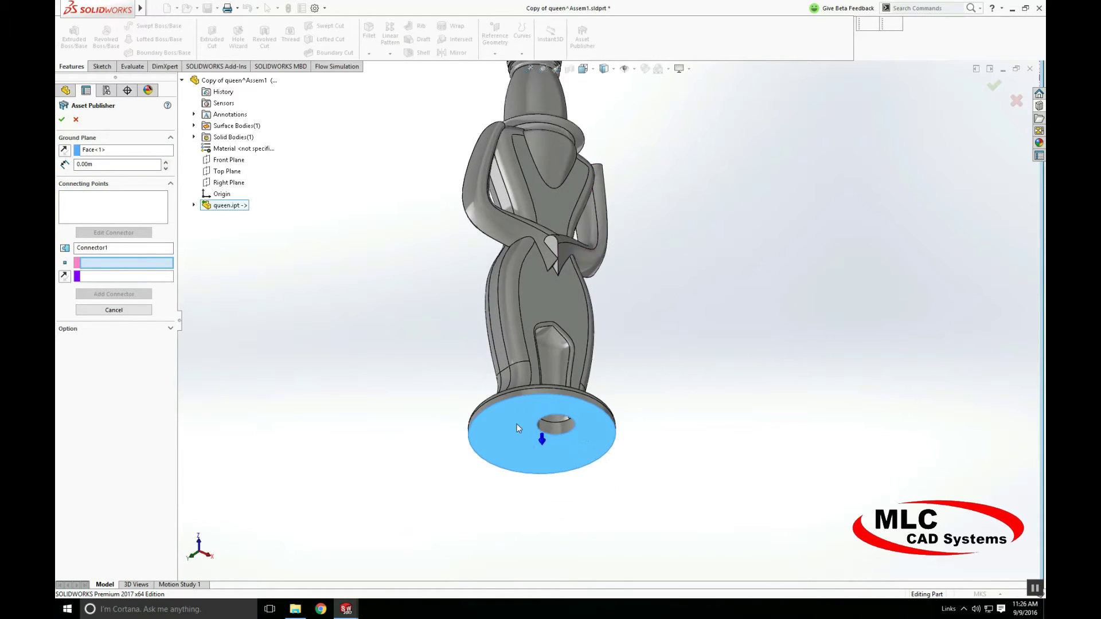
{"action": "left_click", "coordinate": [514, 399]}
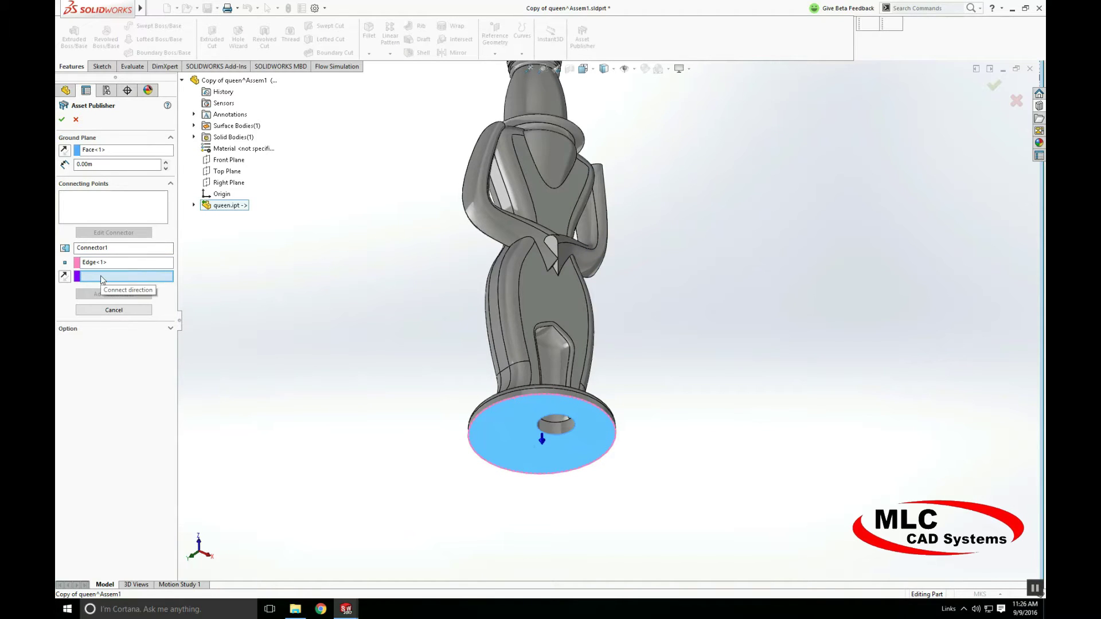
{"action": "left_click", "coordinate": [227, 171]}
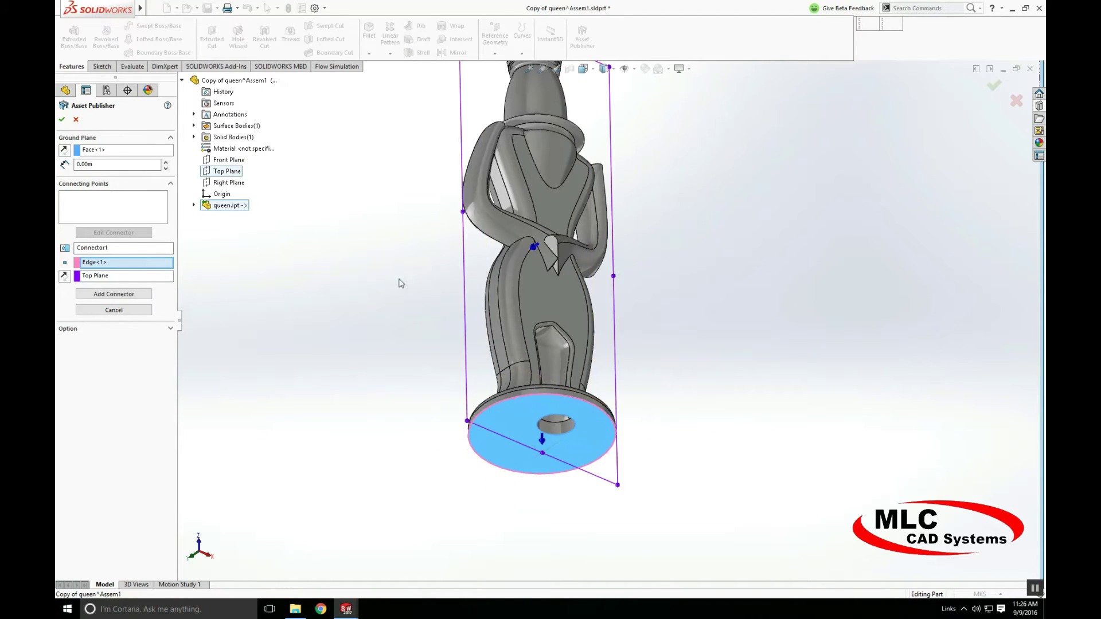
{"action": "middle_click_drag", "start_coordinate": [401, 283], "coordinate": [137, 286]}
{"action": "left_click", "coordinate": [109, 291]}
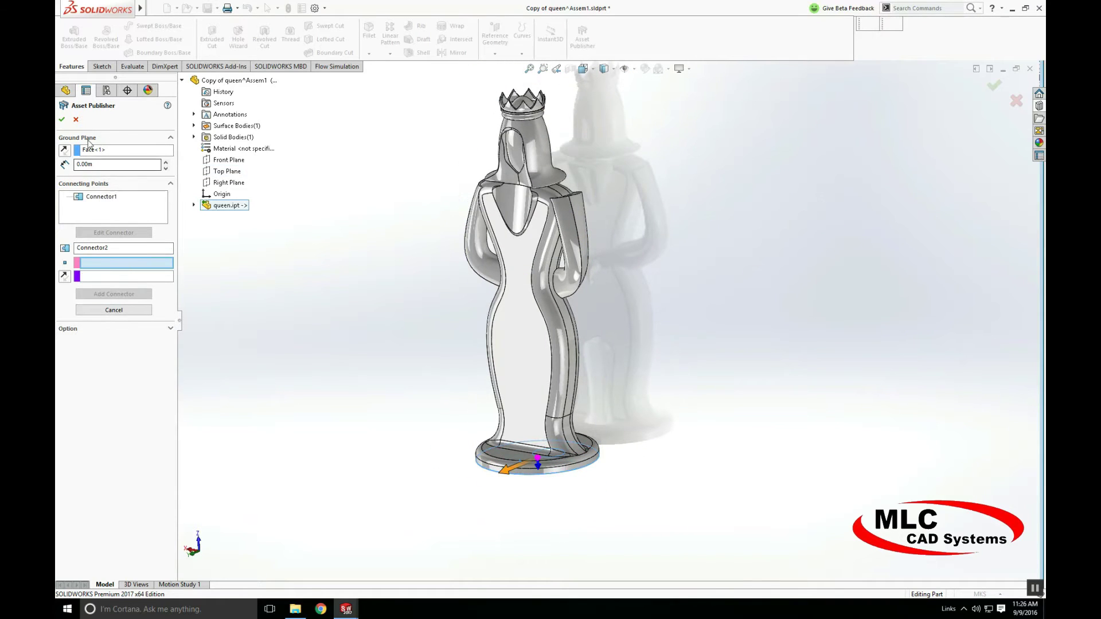
{"action": "left_click", "coordinate": [61, 119]}
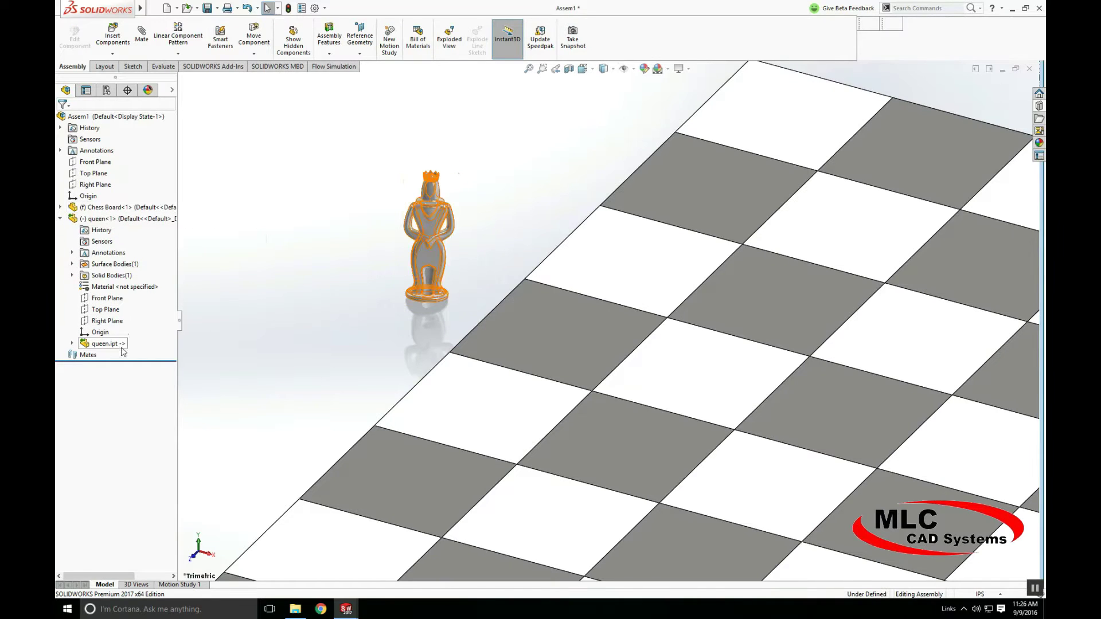
Snap the queen onto the third square from the back corner along the board's near edge in the assembly.
{"action": "left_click_drag", "start_coordinate": [434, 252], "coordinate": [585, 234]}
{"action": "scroll", "coordinate": [730, 295], "scroll_direction": "up", "scroll_amount": 5}
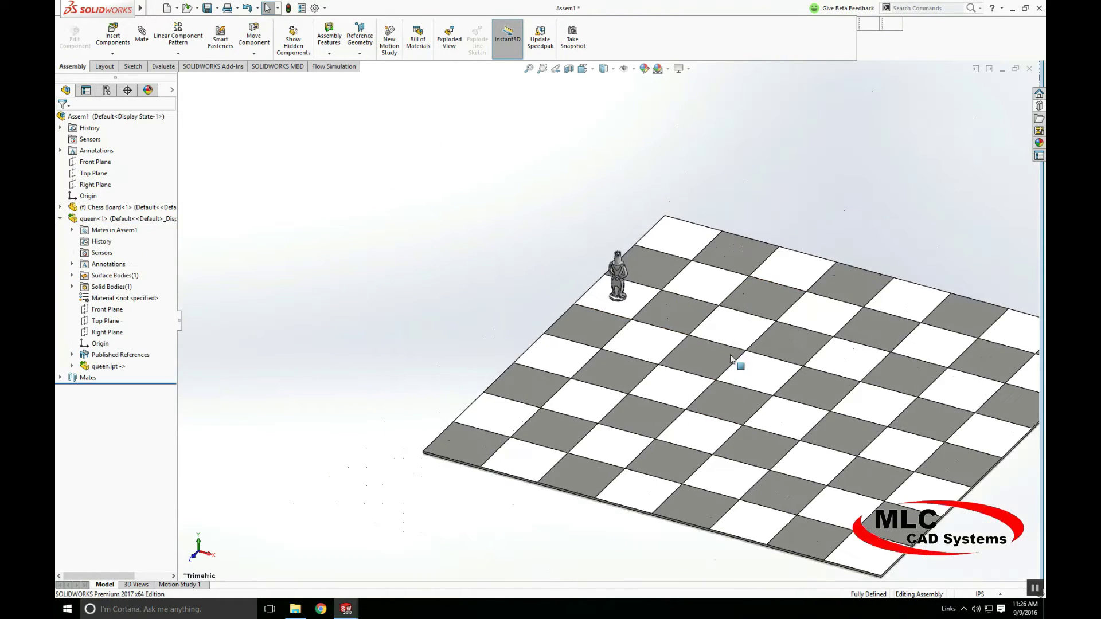
{"action": "middle_click_drag", "start_coordinate": [737, 363], "coordinate": [865, 297]}
{"action": "scroll", "coordinate": [965, 326], "scroll_direction": "down", "scroll_amount": 5}
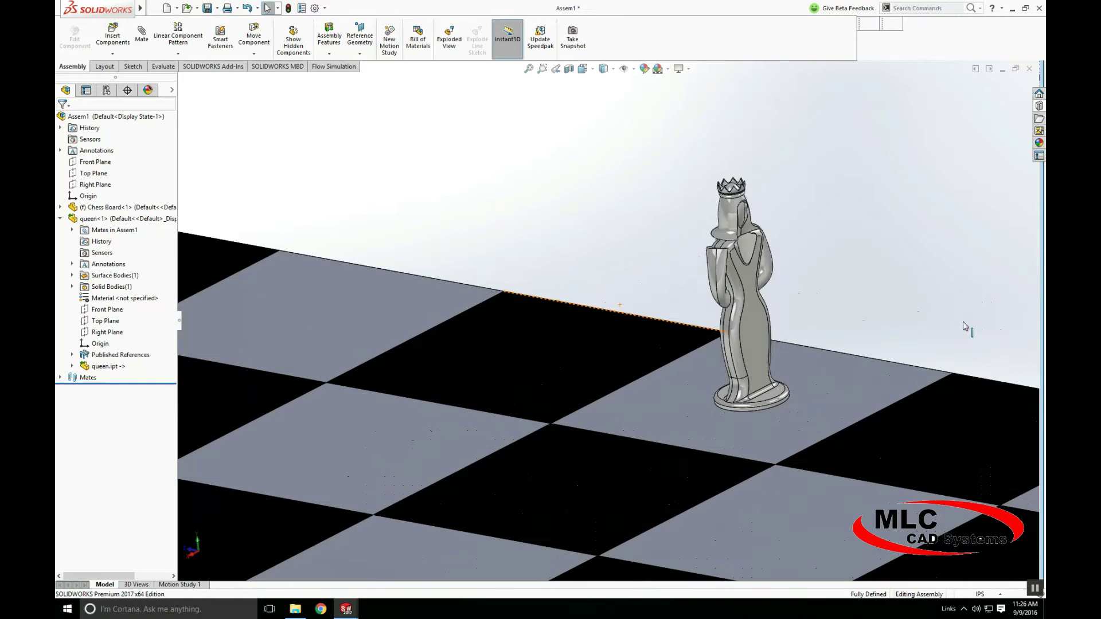
In the queen part, enlarge the queen body with a uniform Scale feature about its centroid.
{"action": "left_click", "coordinate": [763, 247]}
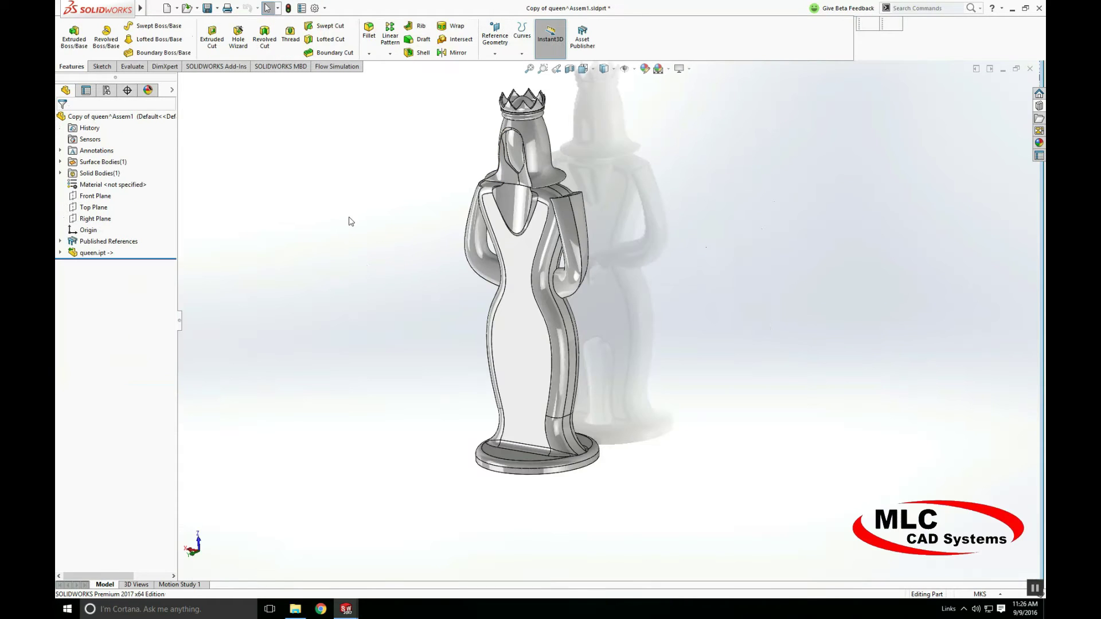
{"action": "type", "text": "scale"}
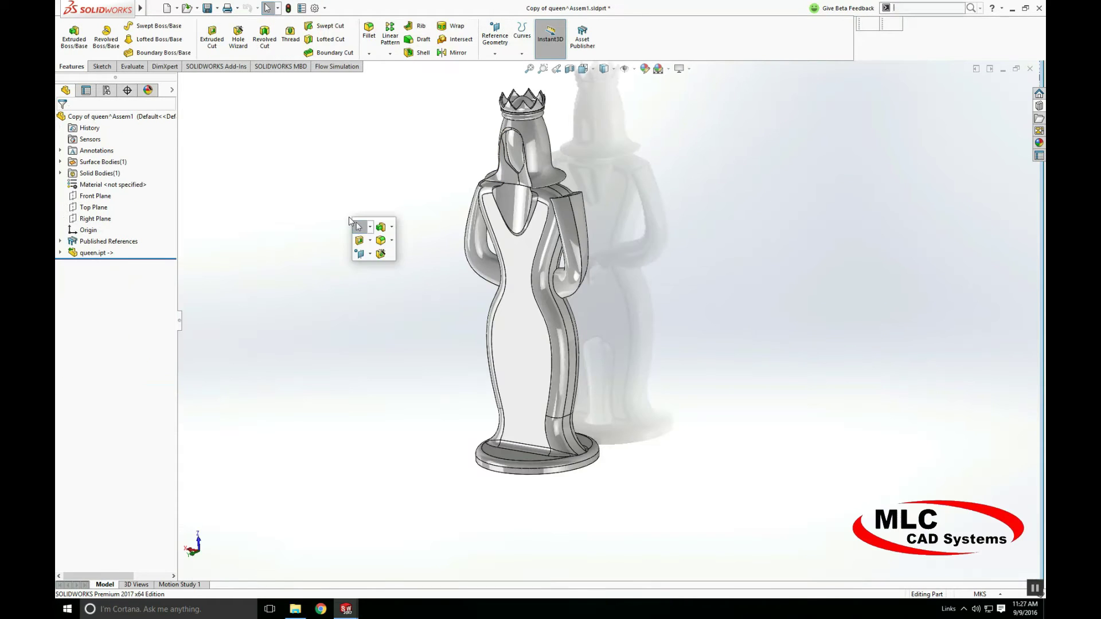
{"action": "left_click", "coordinate": [910, 23]}
{"action": "left_click", "coordinate": [557, 235]}
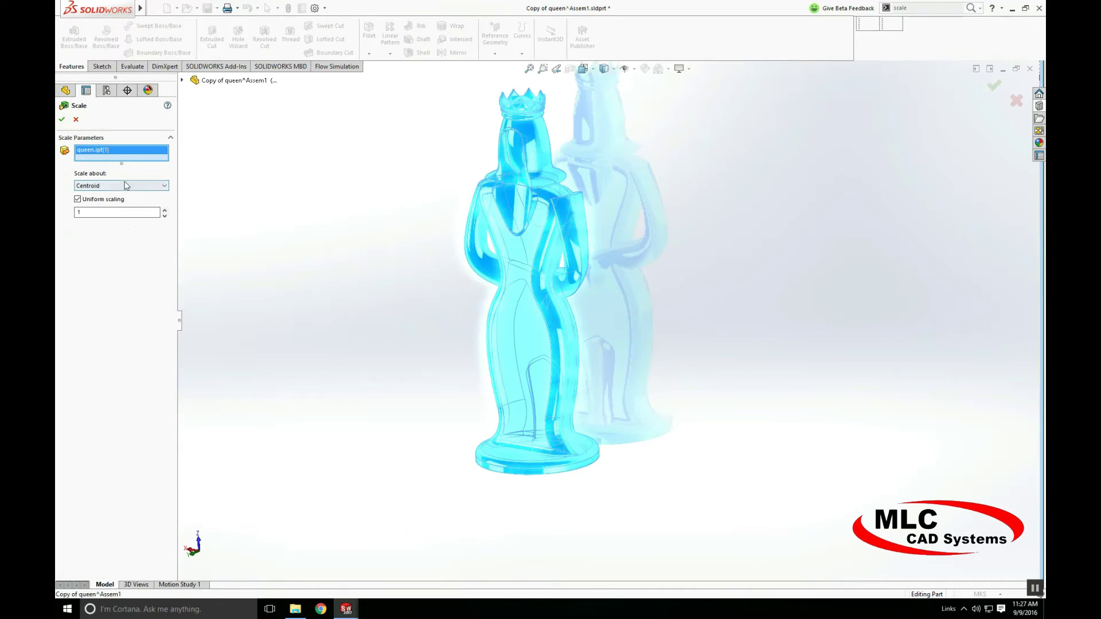
{"action": "left_click", "coordinate": [101, 211]}
{"action": "left_click", "coordinate": [61, 119]}
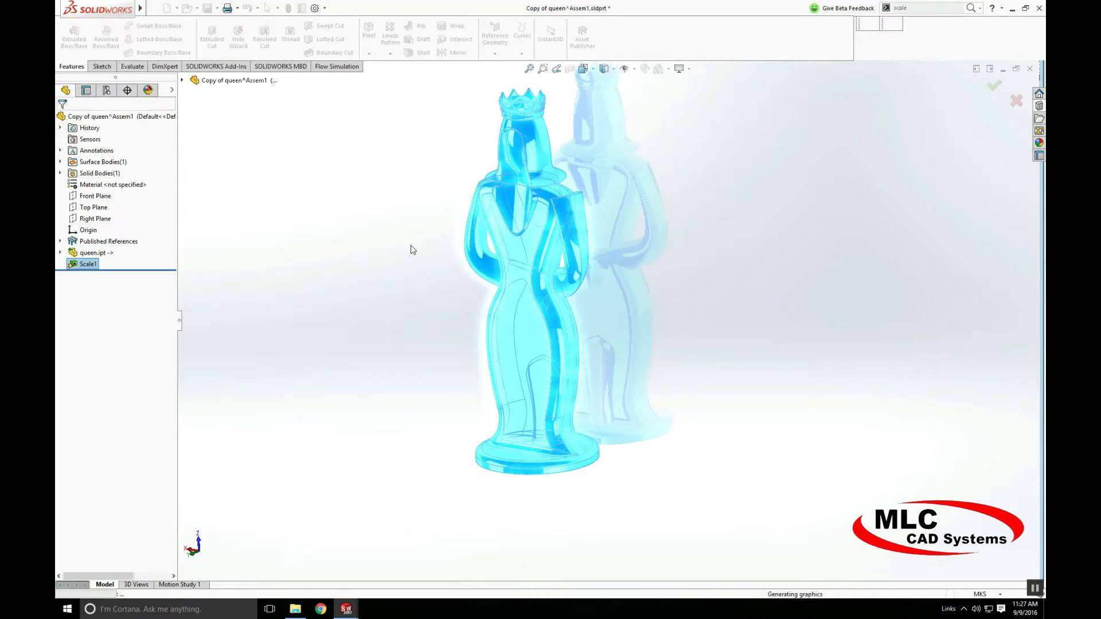
Return to the assembly and move the scaled queen to the fourth square from the corner along the adjacent board edge.
{"action": "scroll", "coordinate": [507, 316], "scroll_direction": "up", "scroll_amount": 5}
{"action": "key", "text": "ctrl+Tab"}
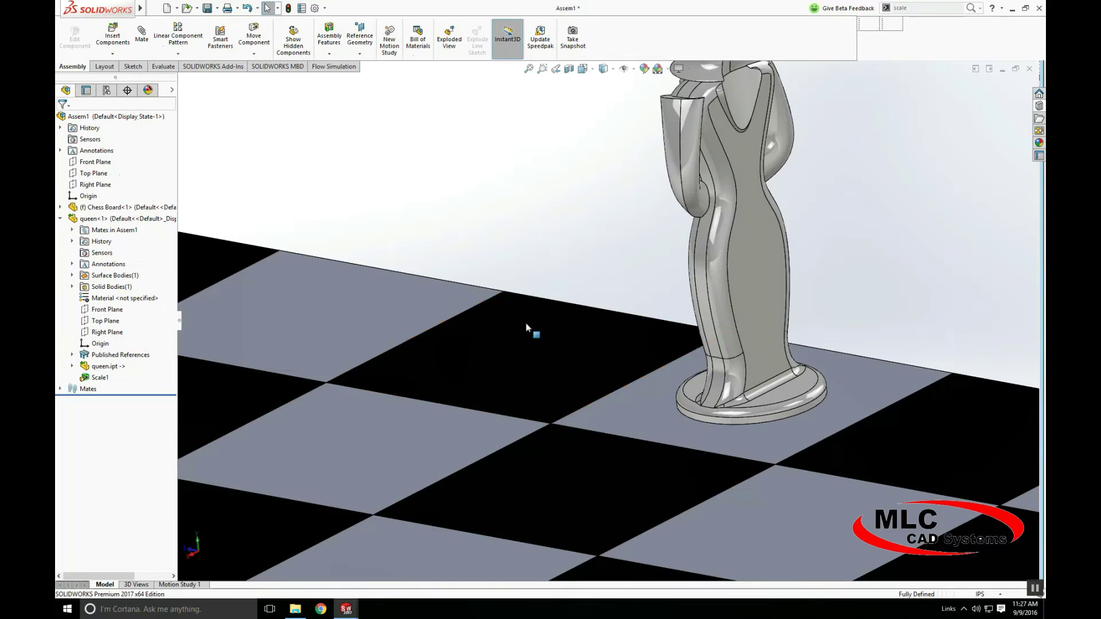
{"action": "scroll", "coordinate": [940, 279], "scroll_direction": "up", "scroll_amount": 6}
{"action": "middle_click_drag", "start_coordinate": [724, 316], "coordinate": [758, 312]}
{"action": "left_click_drag", "start_coordinate": [652, 309], "coordinate": [194, 344]}
{"action": "middle_click_drag", "start_coordinate": [351, 239], "coordinate": [623, 186], "text": "ctrl"}
{"action": "left_click", "coordinate": [612, 185]}
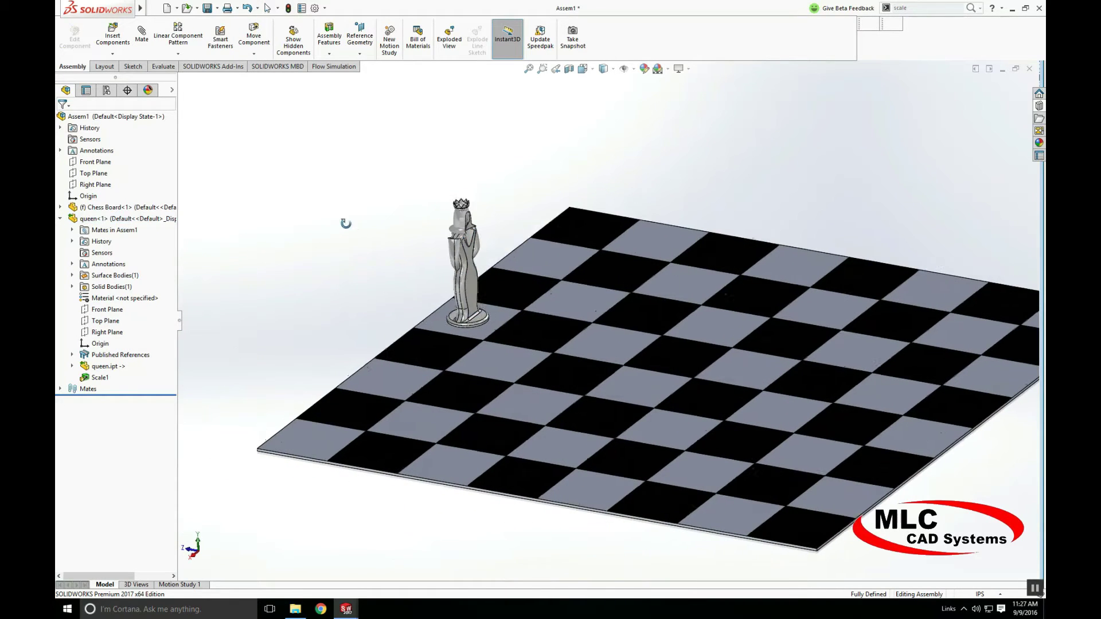
Choose the CATIA V5 part caballo.1.CATPart from the Chess folder as the component to insert.
{"action": "left_click", "coordinate": [102, 36]}
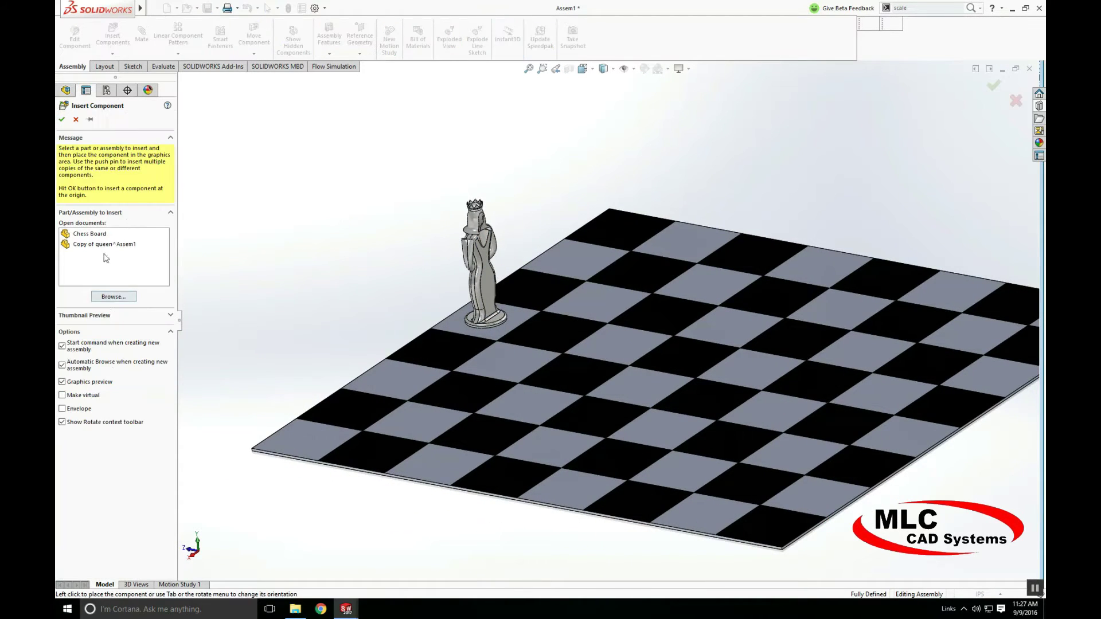
{"action": "left_click", "coordinate": [106, 299]}
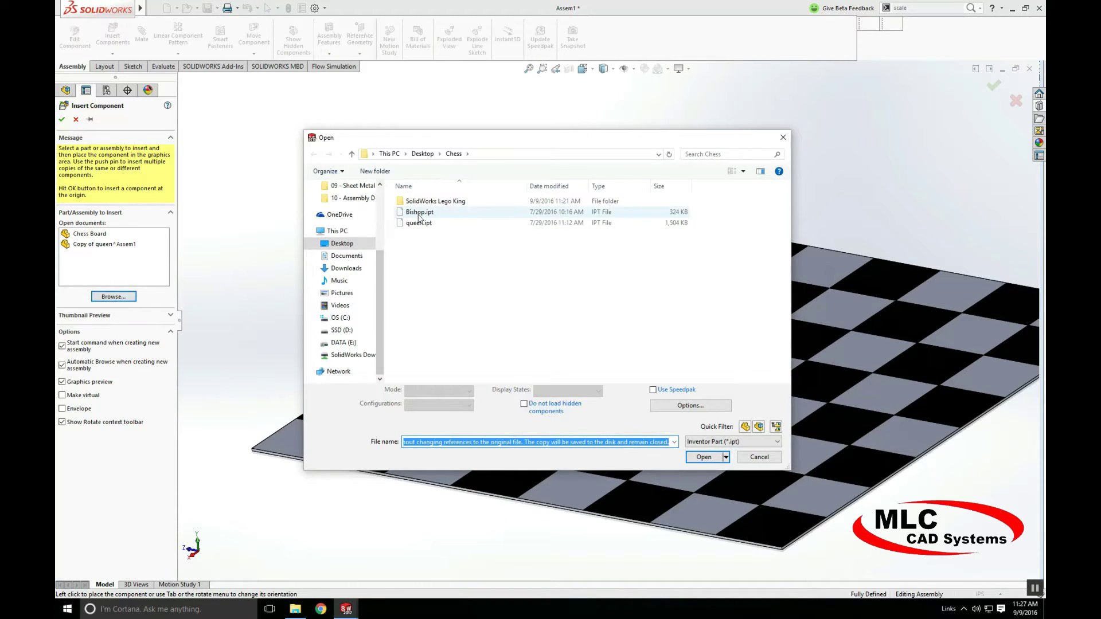
{"action": "left_click", "coordinate": [419, 212]}
{"action": "left_click", "coordinate": [733, 440]}
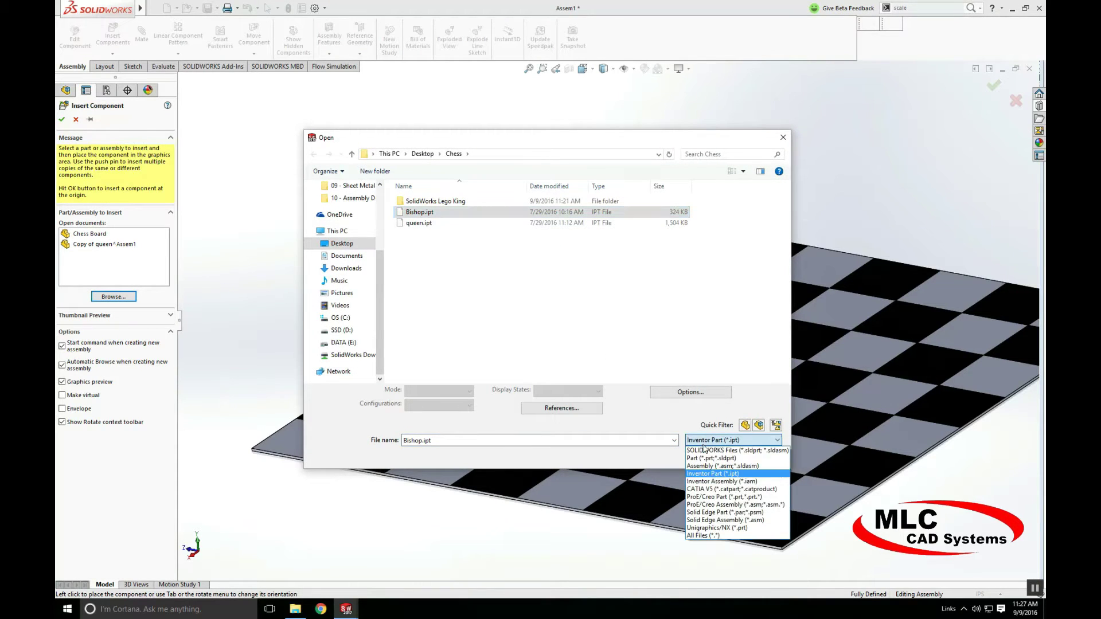
{"action": "left_click", "coordinate": [713, 489]}
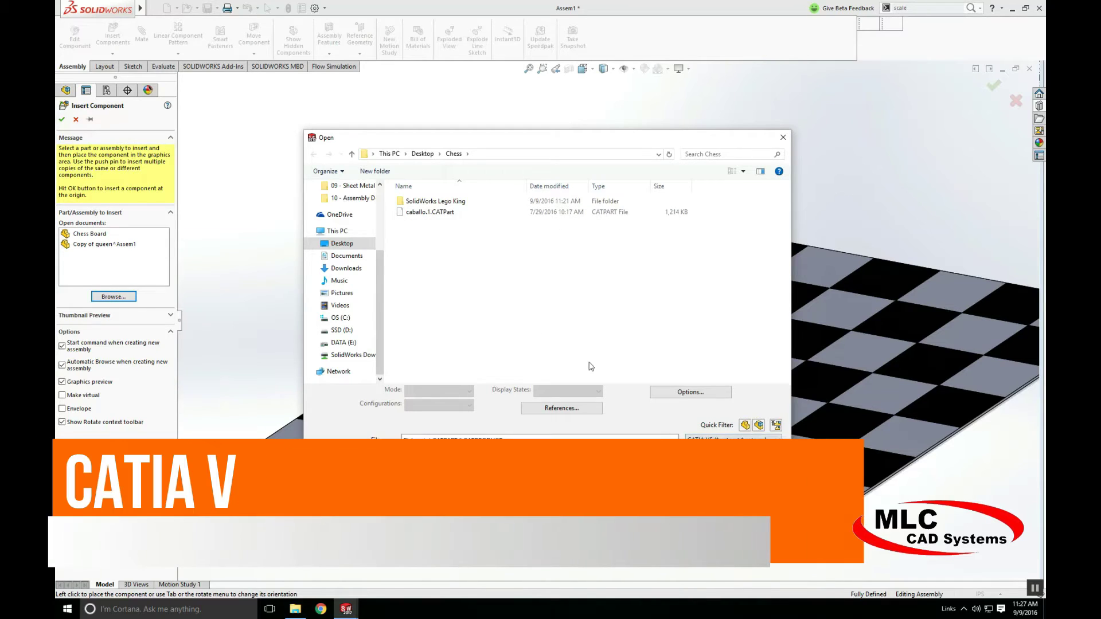
{"action": "left_click", "coordinate": [708, 457]}
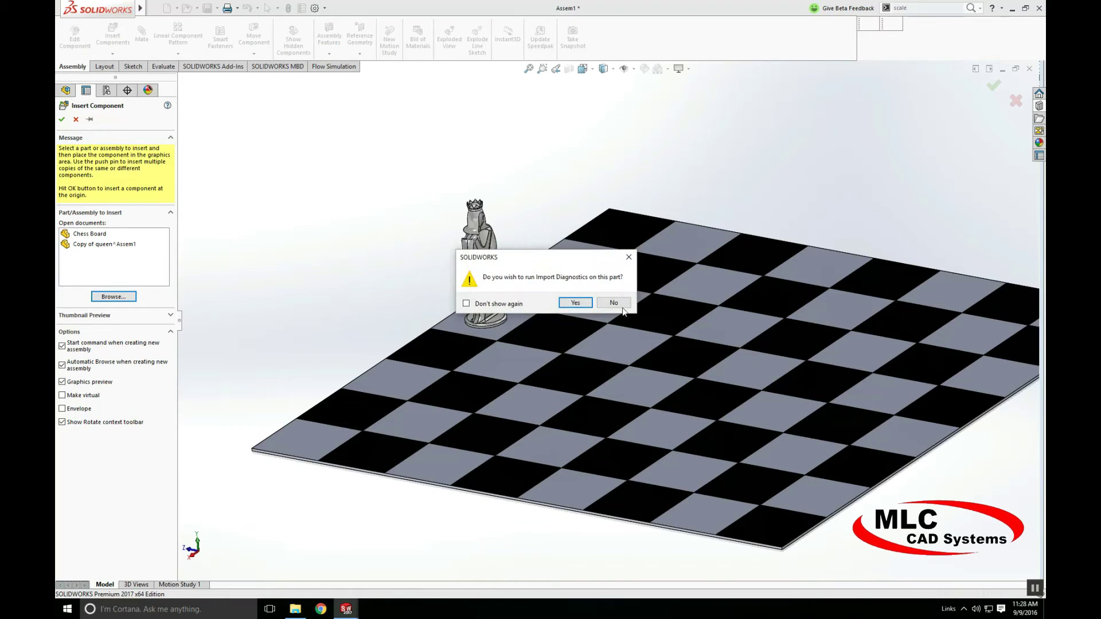
Decline Import Diagnostics with the prompt set not to show again, and place the knight beside the queen.
{"action": "left_click", "coordinate": [518, 303]}
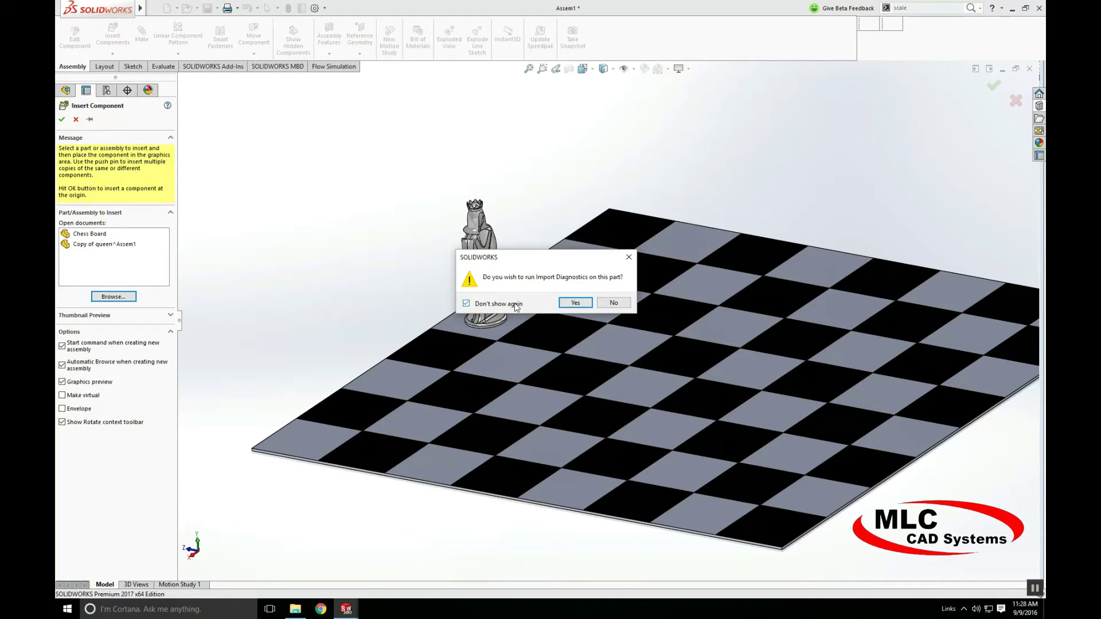
{"action": "left_click", "coordinate": [604, 304]}
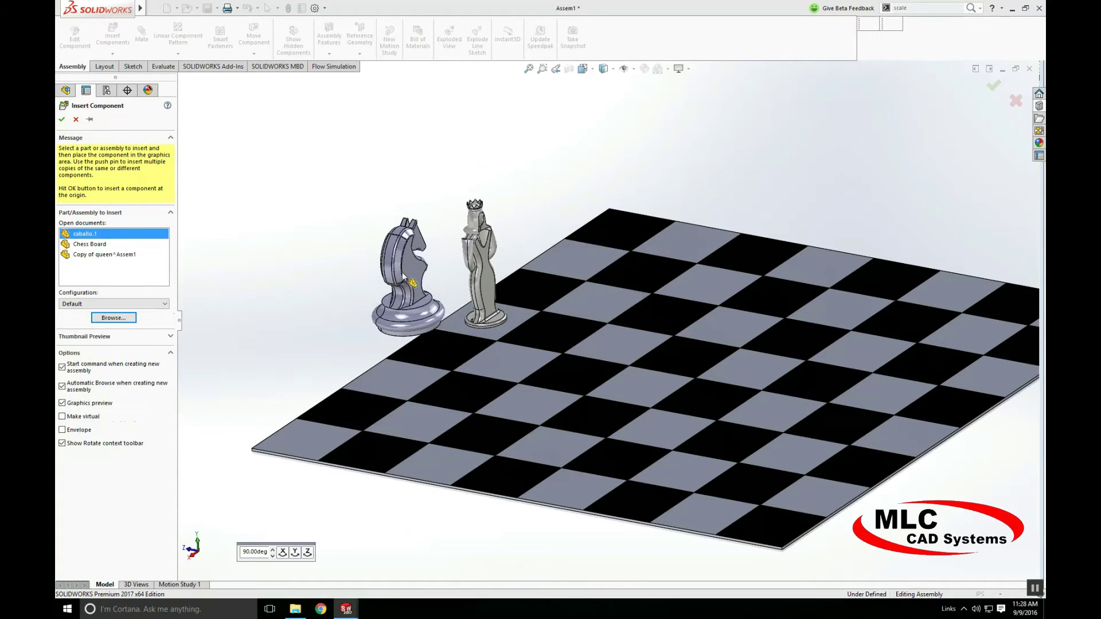
{"action": "left_click", "coordinate": [372, 273]}
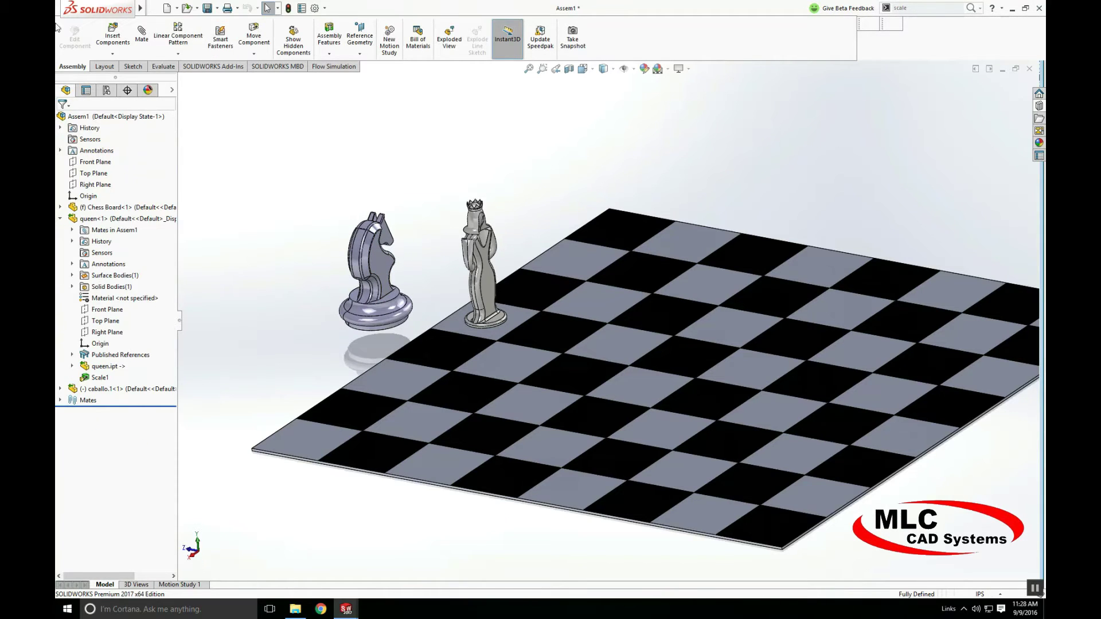
Insert black bishop.prt from the Chess folder, rotate it 90 degrees about X to stand upright, and place it in front of the knight.
{"action": "left_click", "coordinate": [112, 35]}
{"action": "left_click", "coordinate": [113, 296]}
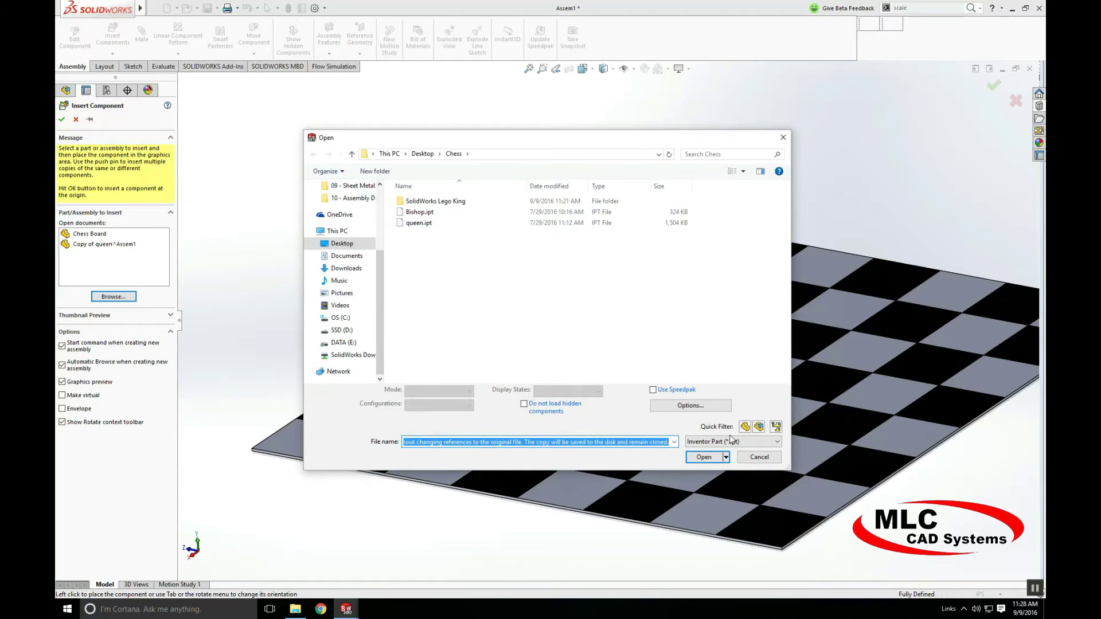
{"action": "left_click", "coordinate": [731, 439]}
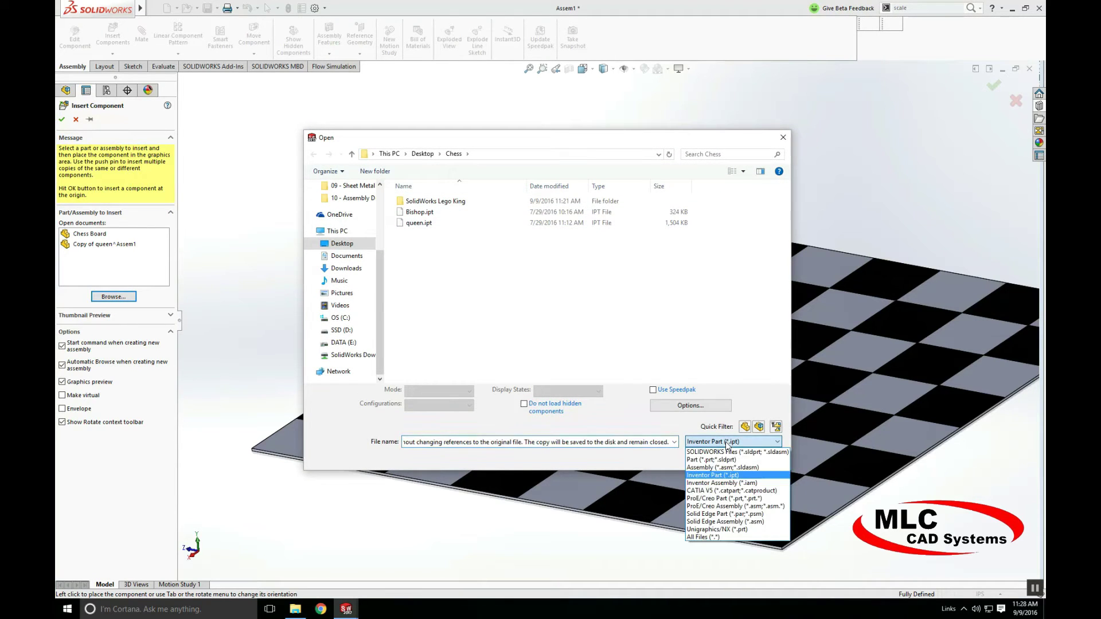
{"action": "left_click", "coordinate": [717, 499]}
{"action": "left_click", "coordinate": [436, 226]}
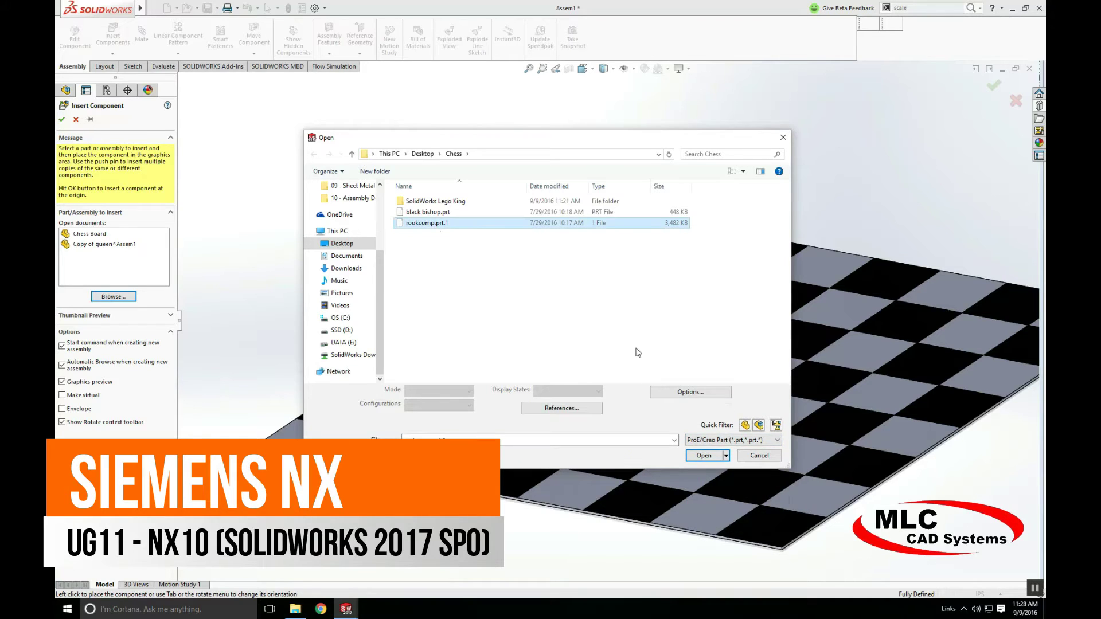
{"action": "left_click", "coordinate": [429, 212]}
{"action": "left_click", "coordinate": [704, 458]}
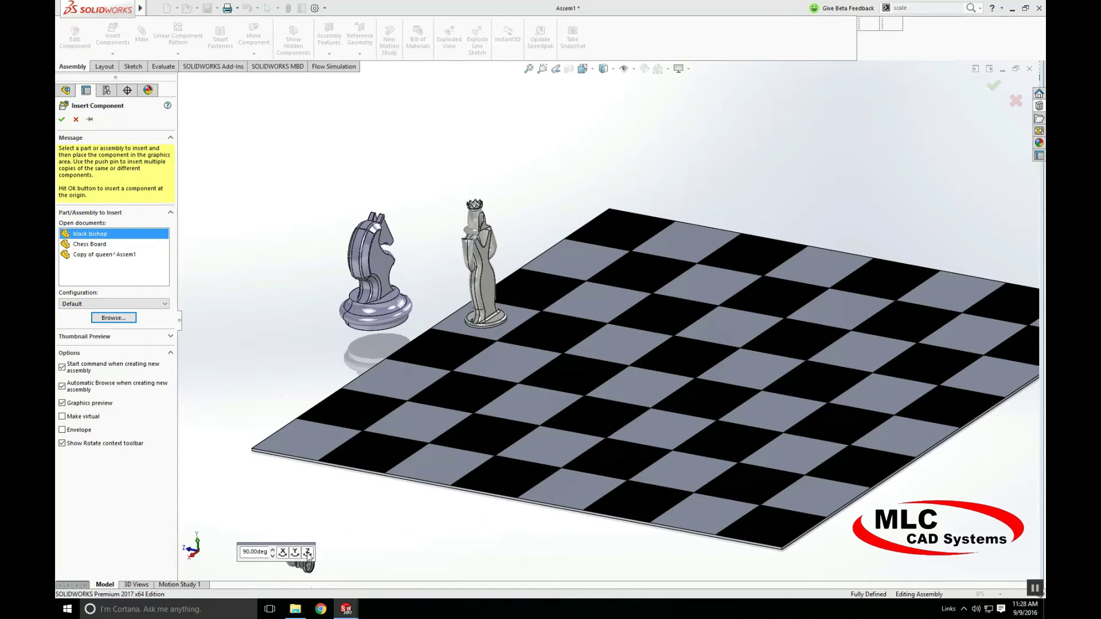
{"action": "left_click", "coordinate": [283, 554]}
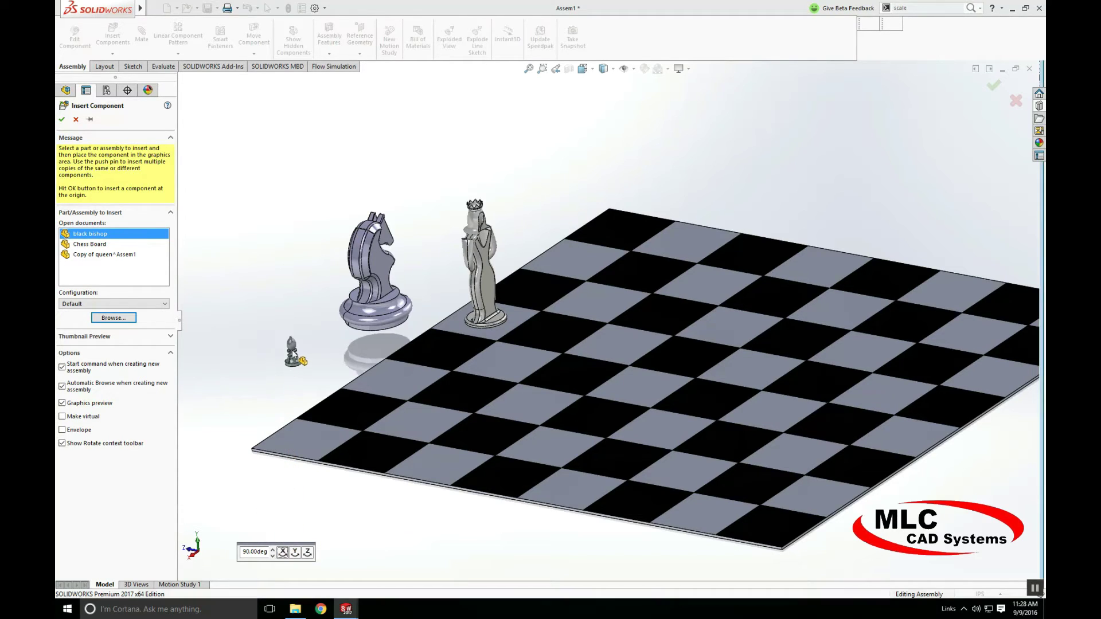
{"action": "left_click", "coordinate": [294, 352]}
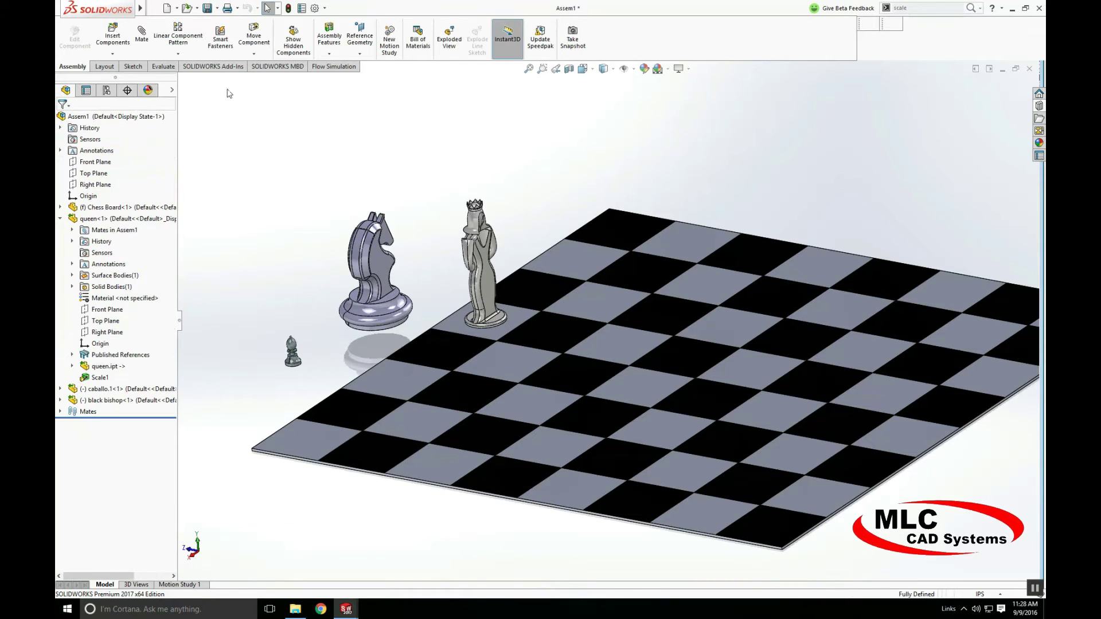
Insert the Solid Edge part pawn.par from the Chess folder and place it above the board's back corner.
{"action": "left_click", "coordinate": [106, 31]}
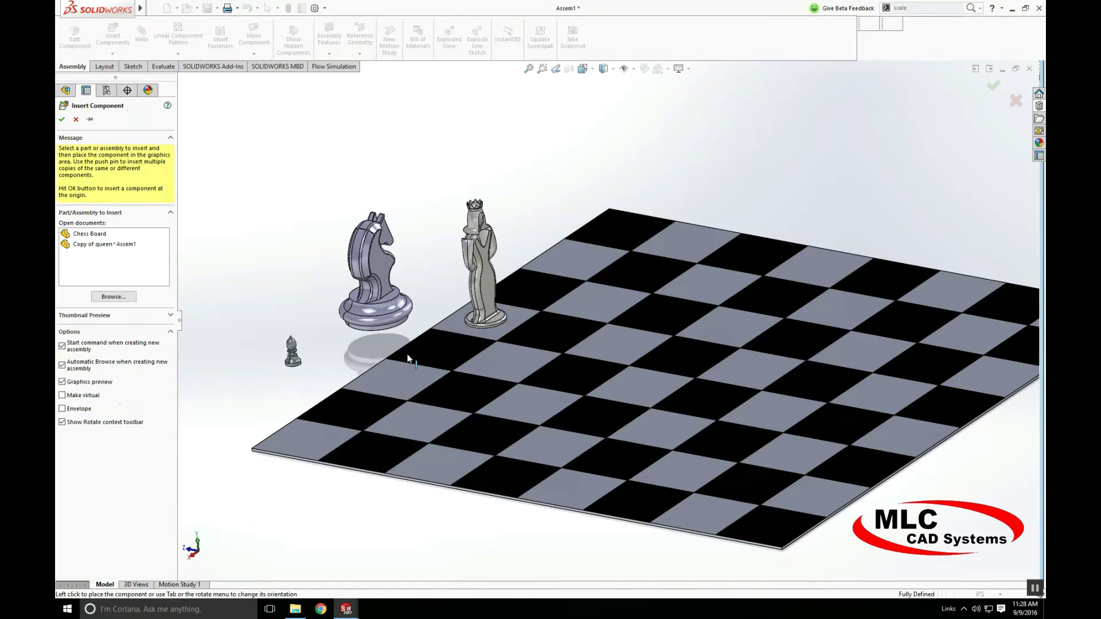
{"action": "left_click", "coordinate": [113, 296]}
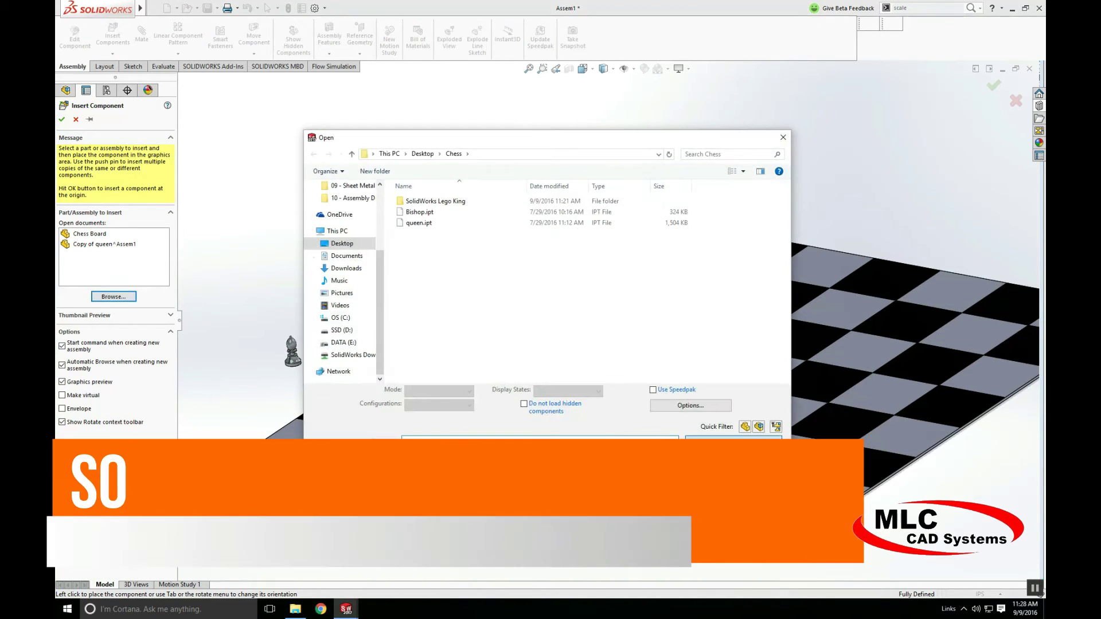
{"action": "left_click", "coordinate": [733, 498]}
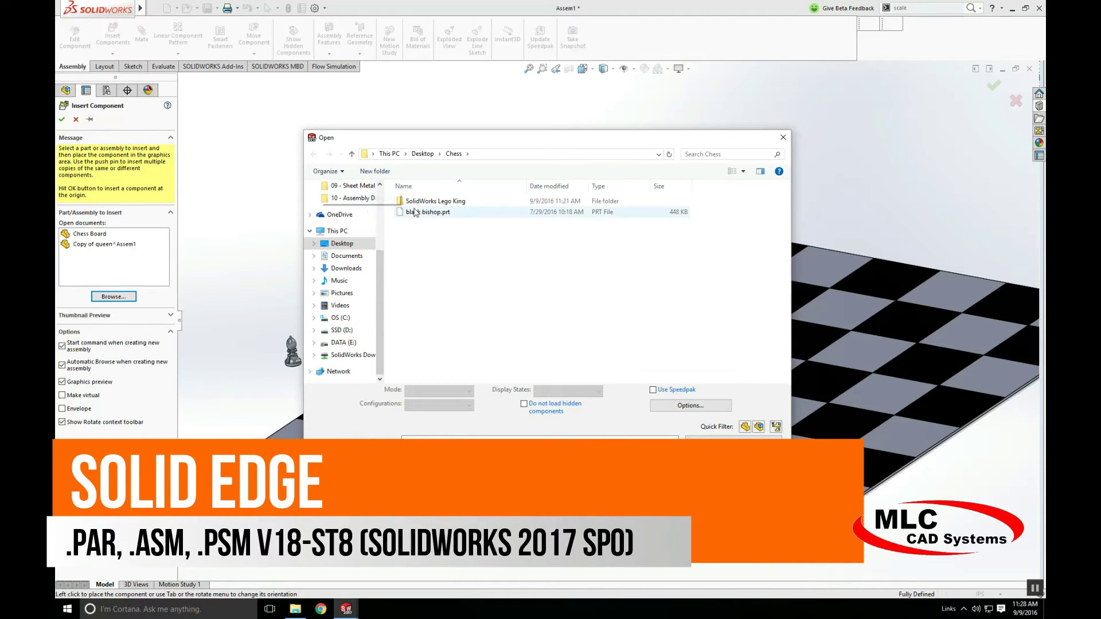
{"action": "left_click", "coordinate": [733, 441]}
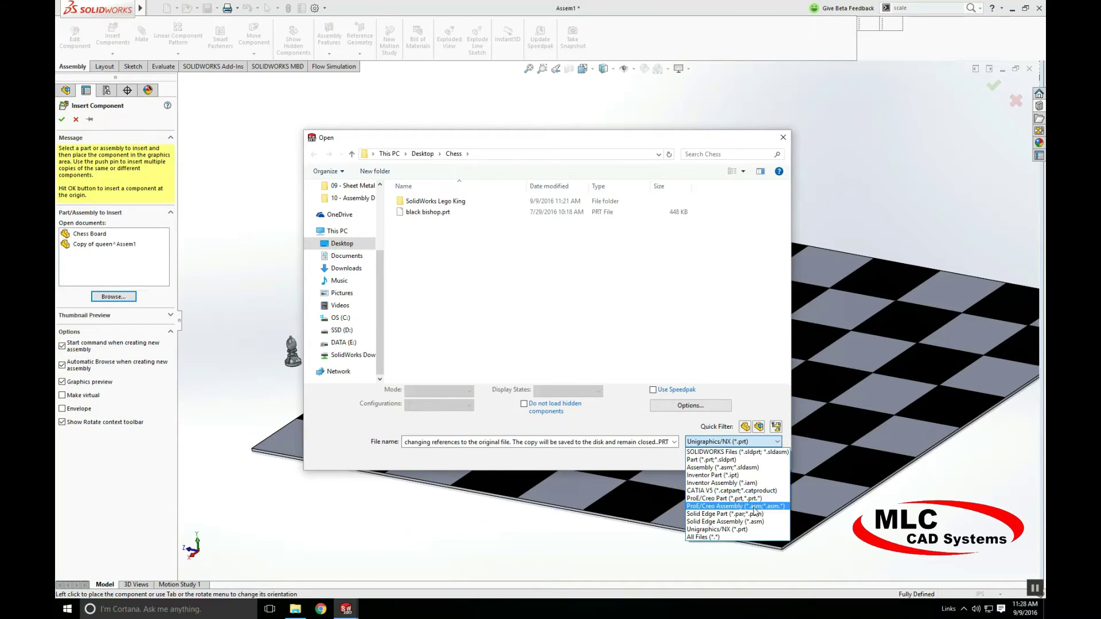
{"action": "left_click", "coordinate": [753, 514]}
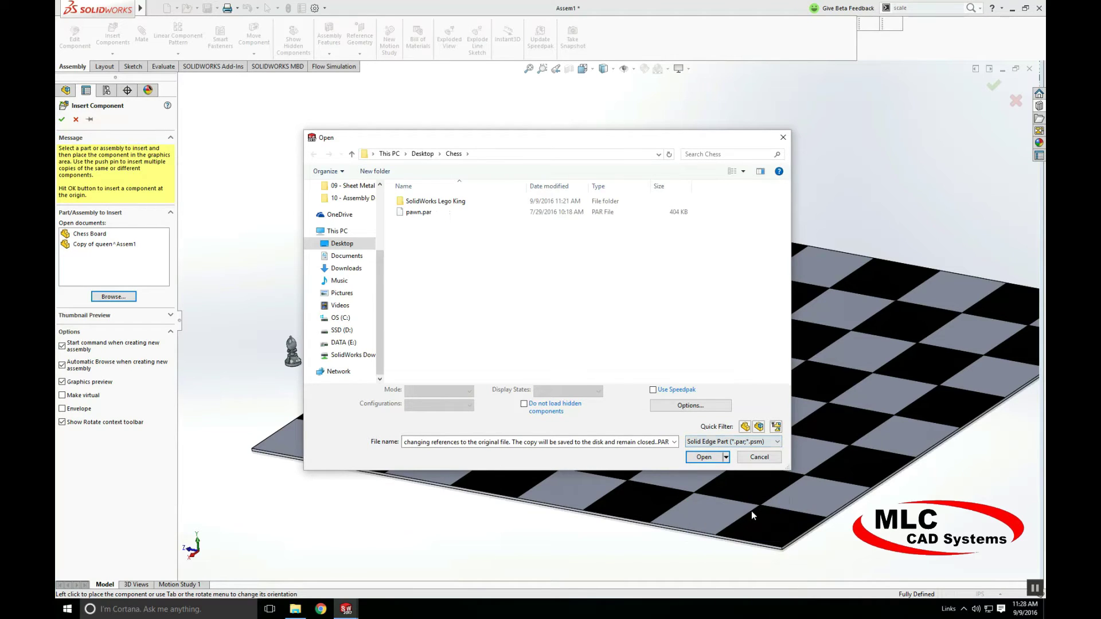
{"action": "left_click", "coordinate": [431, 212]}
{"action": "left_click", "coordinate": [710, 456]}
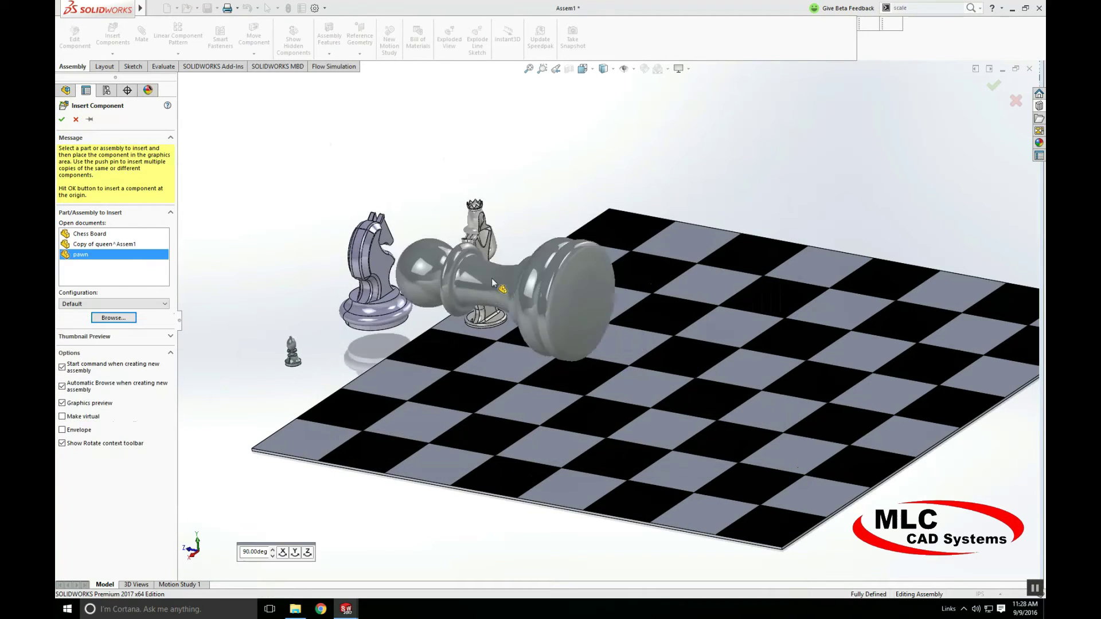
{"action": "left_click", "coordinate": [560, 153]}
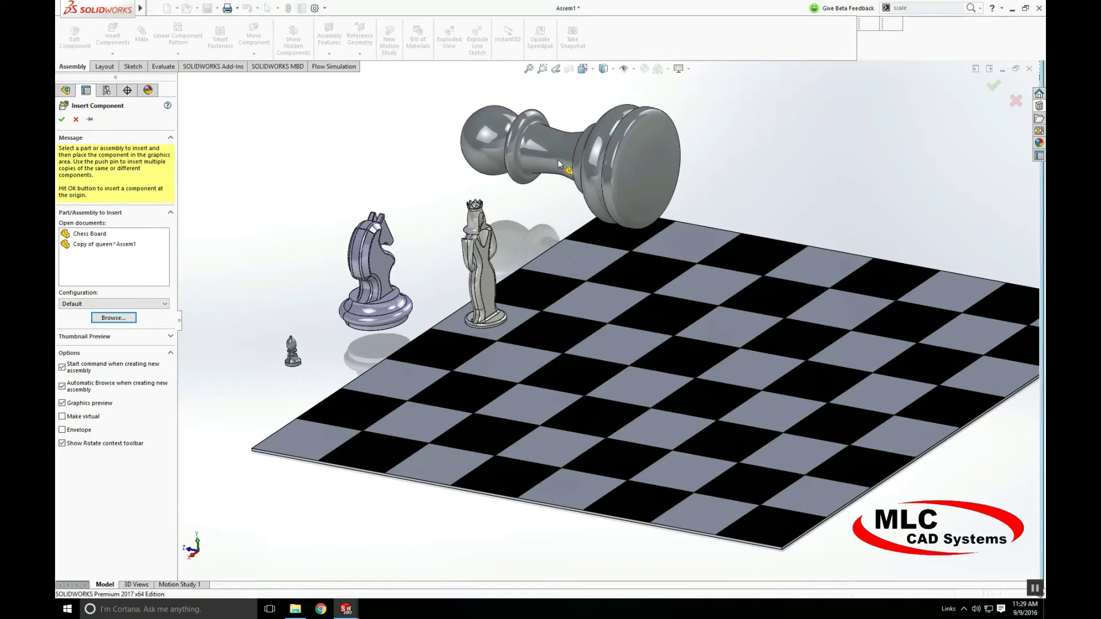
Open the black bishop part and enlarge its bodies with a Scale feature about the origin.
{"action": "left_click", "coordinate": [293, 351]}
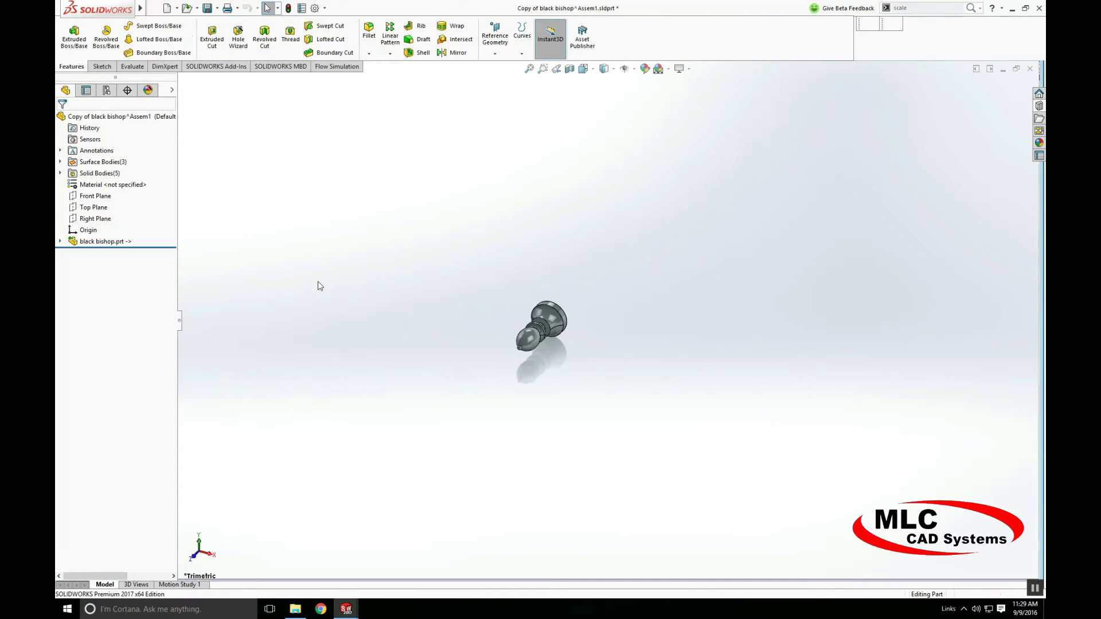
{"action": "left_click", "coordinate": [930, 24]}
{"action": "left_click", "coordinate": [107, 219]}
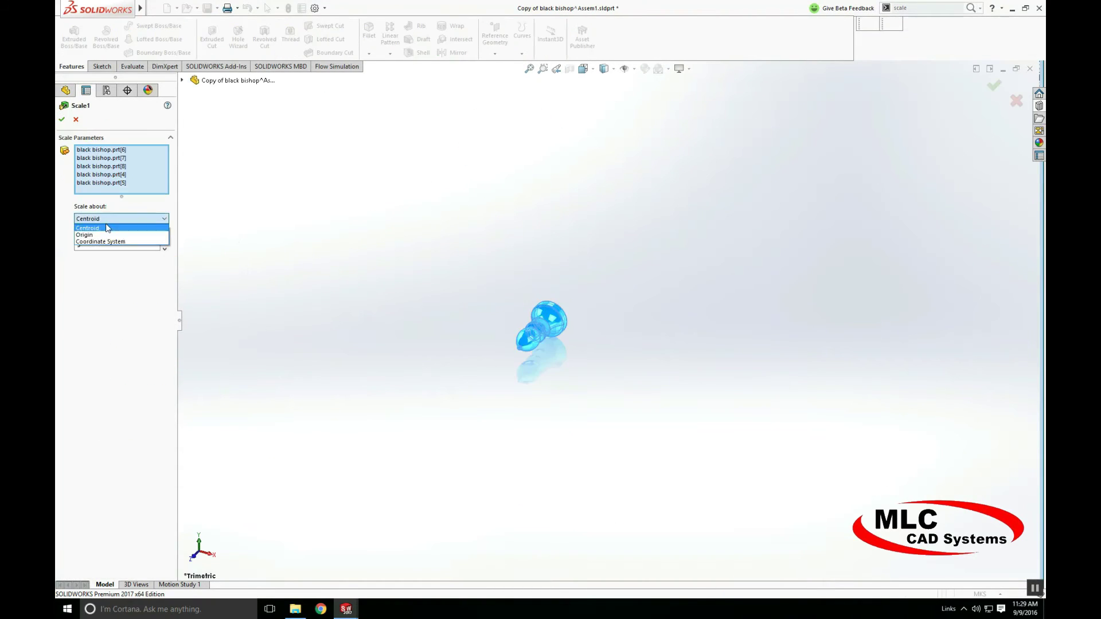
{"action": "left_click", "coordinate": [94, 233]}
{"action": "left_click", "coordinate": [61, 119]}
Set the bishop's bottom ring face as ground plane and add Connector1 on its outer circular edge with the Top Plane as connect direction.
{"action": "left_click", "coordinate": [582, 37]}
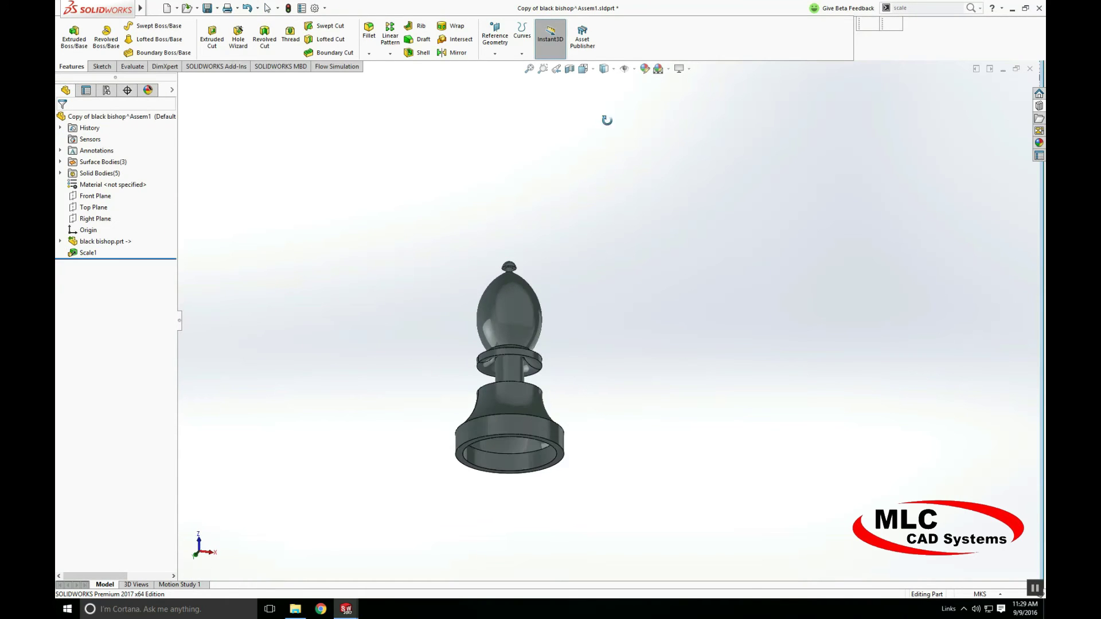
{"action": "left_click", "coordinate": [578, 416]}
{"action": "left_click", "coordinate": [577, 412]}
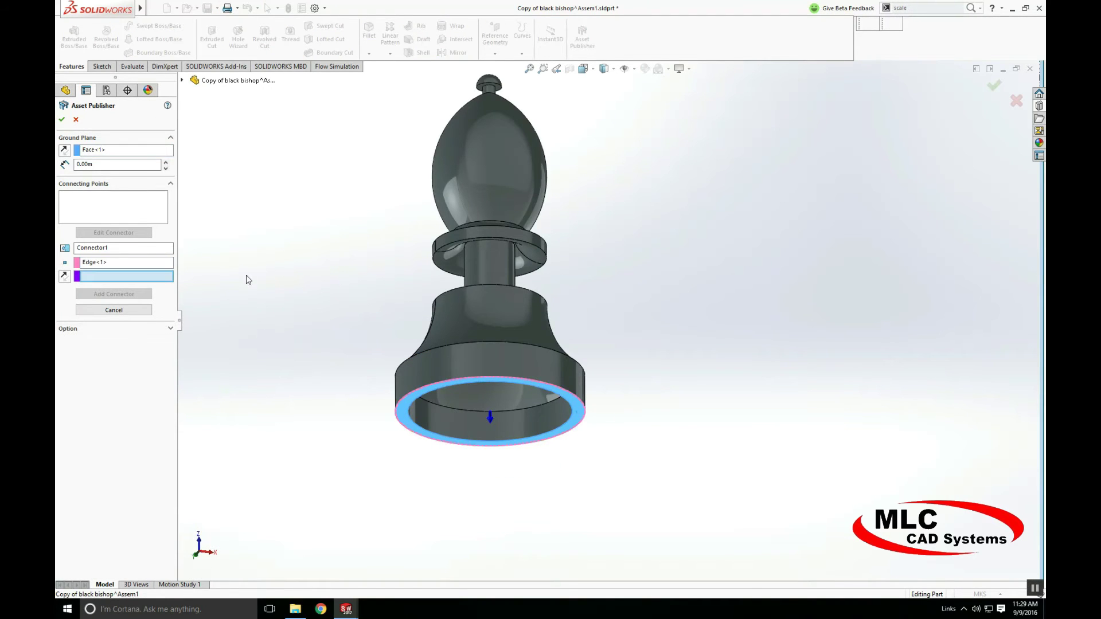
{"action": "left_click", "coordinate": [182, 80]}
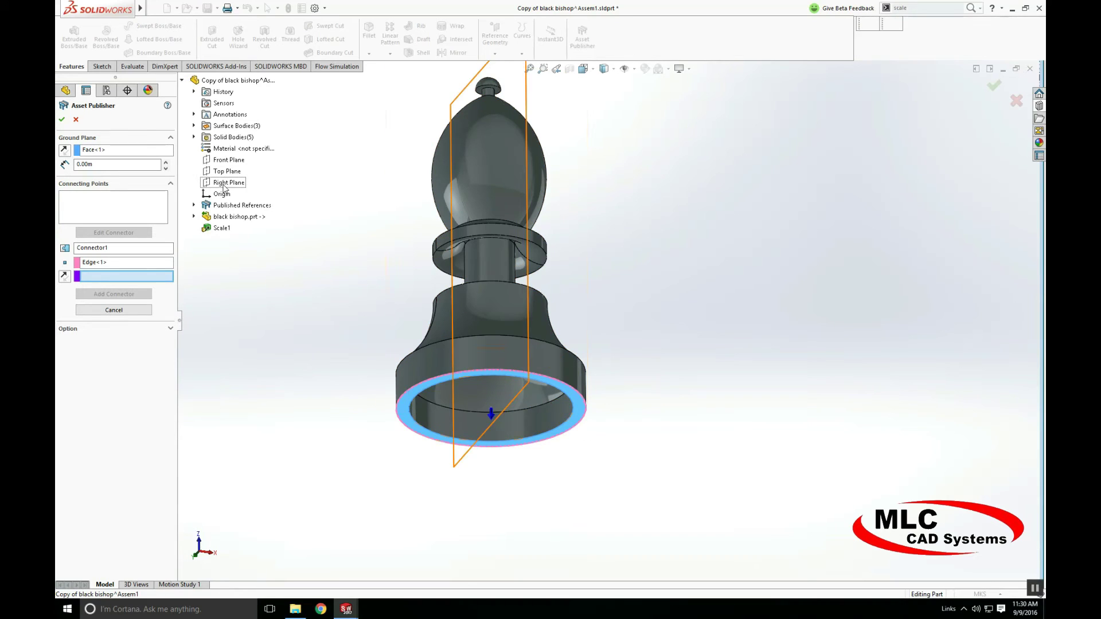
{"action": "left_click", "coordinate": [227, 171]}
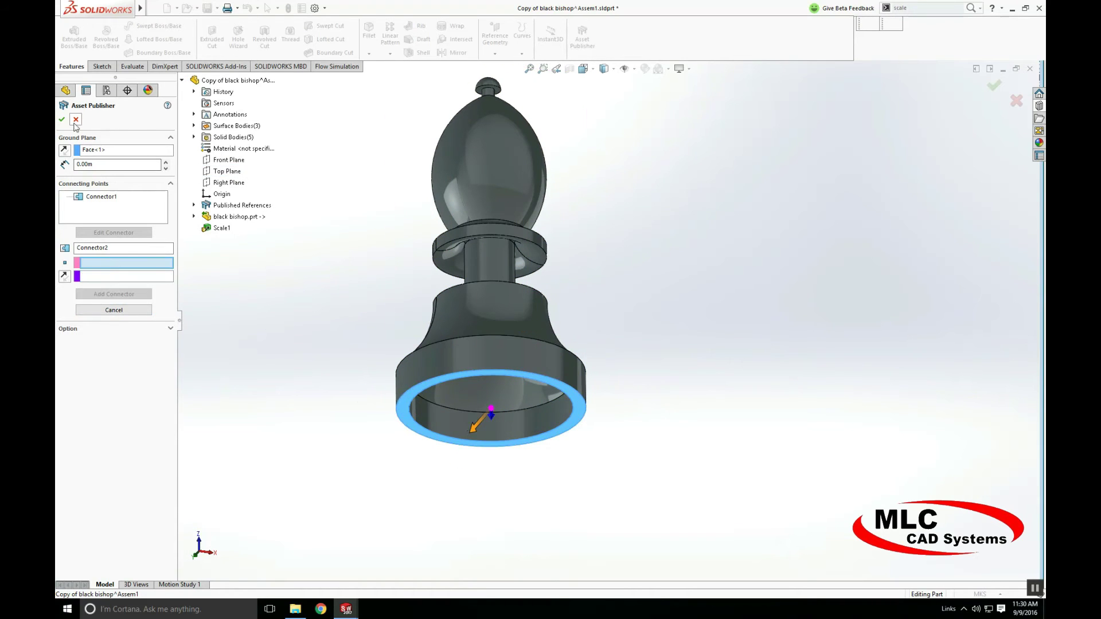
{"action": "left_click", "coordinate": [75, 119]}
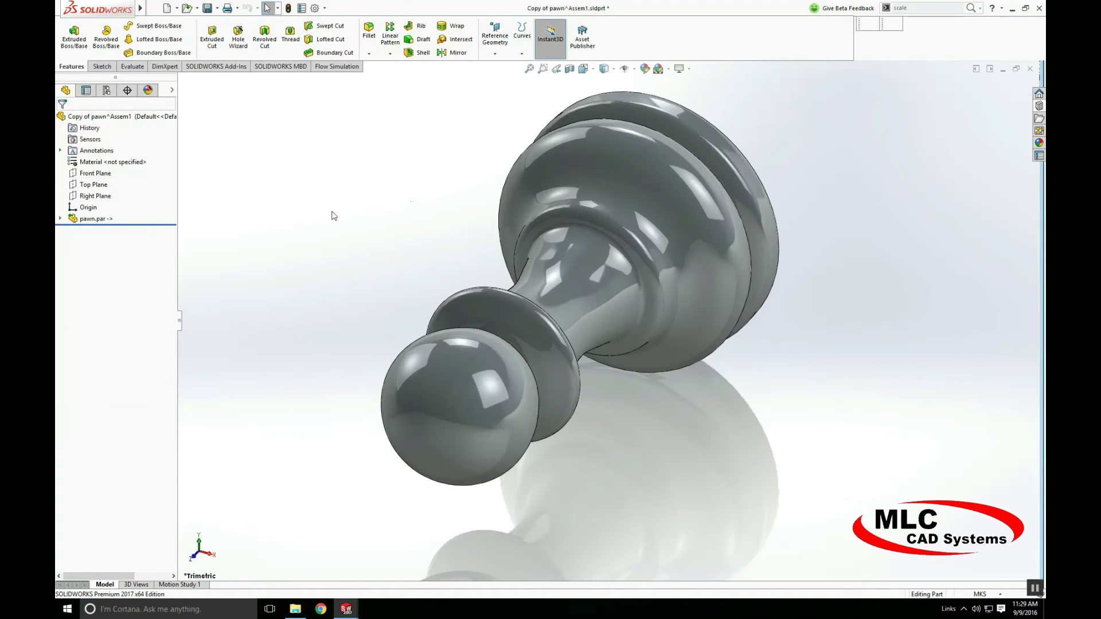
In the pawn part, apply a uniform Scale feature of .25 about the origin.
{"action": "key", "text": "s"}
{"action": "left_click", "coordinate": [923, 8]}
{"action": "left_click", "coordinate": [922, 22]}
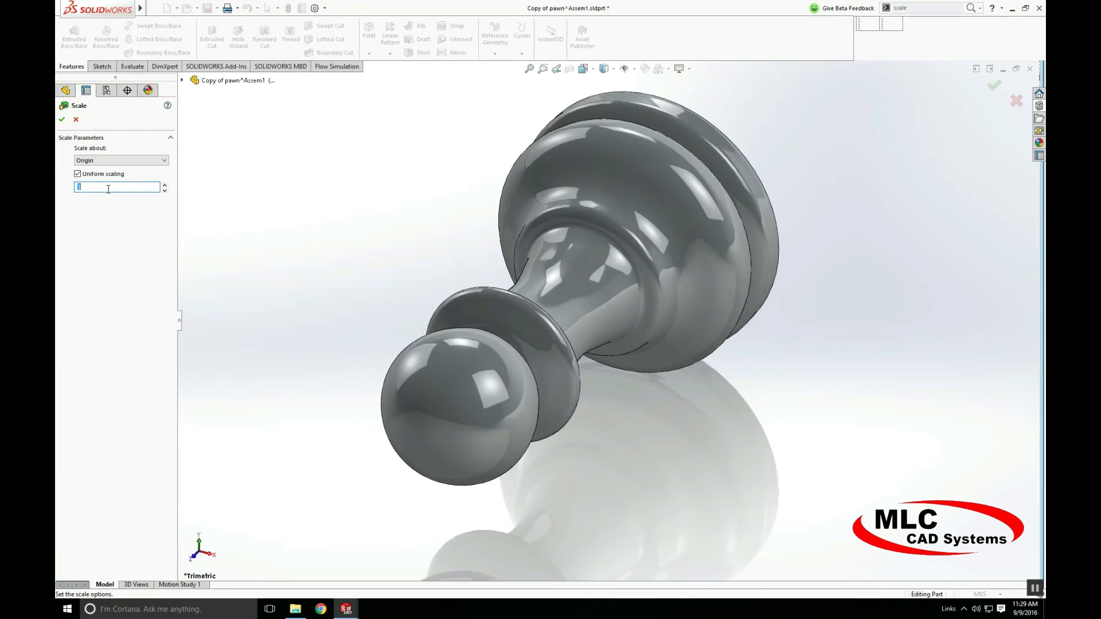
{"action": "type", "text": ".25"}
{"action": "left_click", "coordinate": [62, 119]}
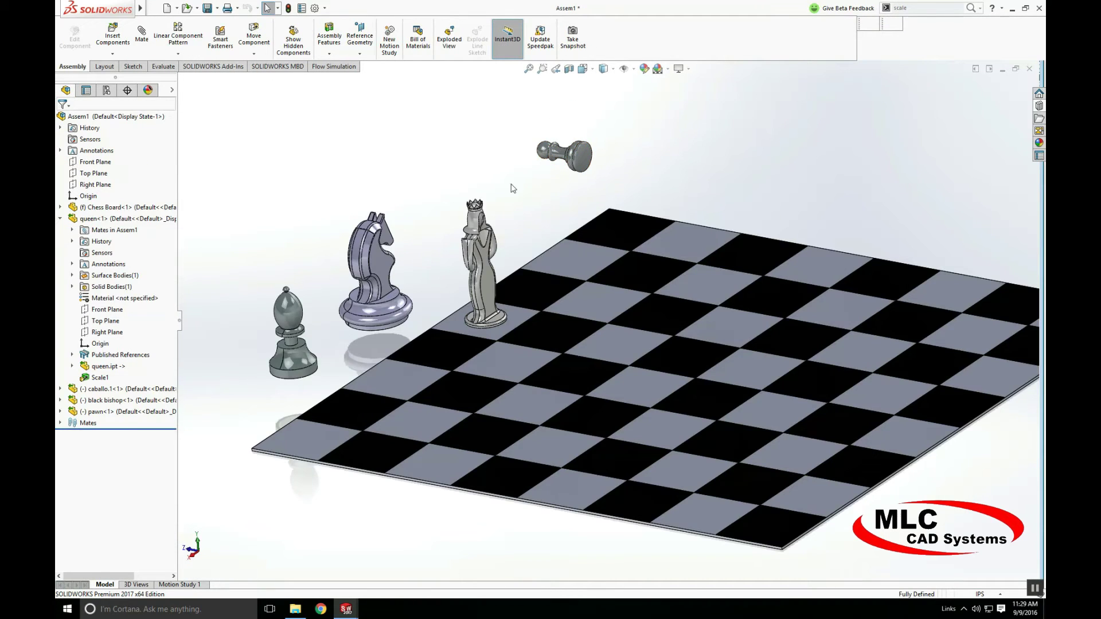
Open the knight part and publish its bottom face as ground plane with Connector1 at the face's centre.
{"action": "left_click", "coordinate": [389, 264]}
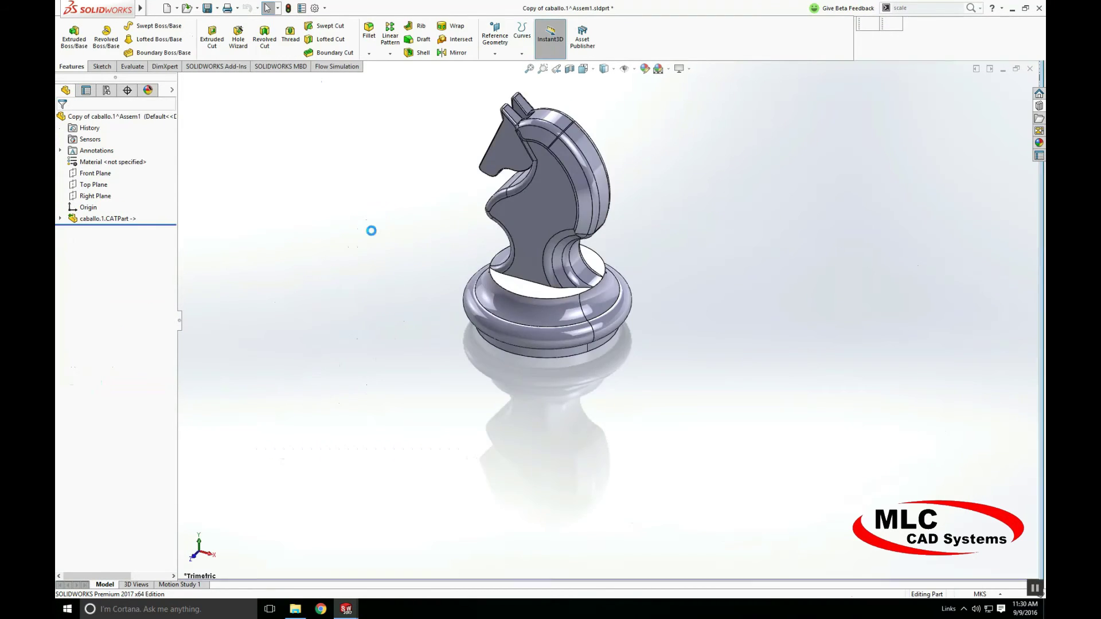
{"action": "middle_click_drag", "start_coordinate": [371, 231], "coordinate": [516, 258]}
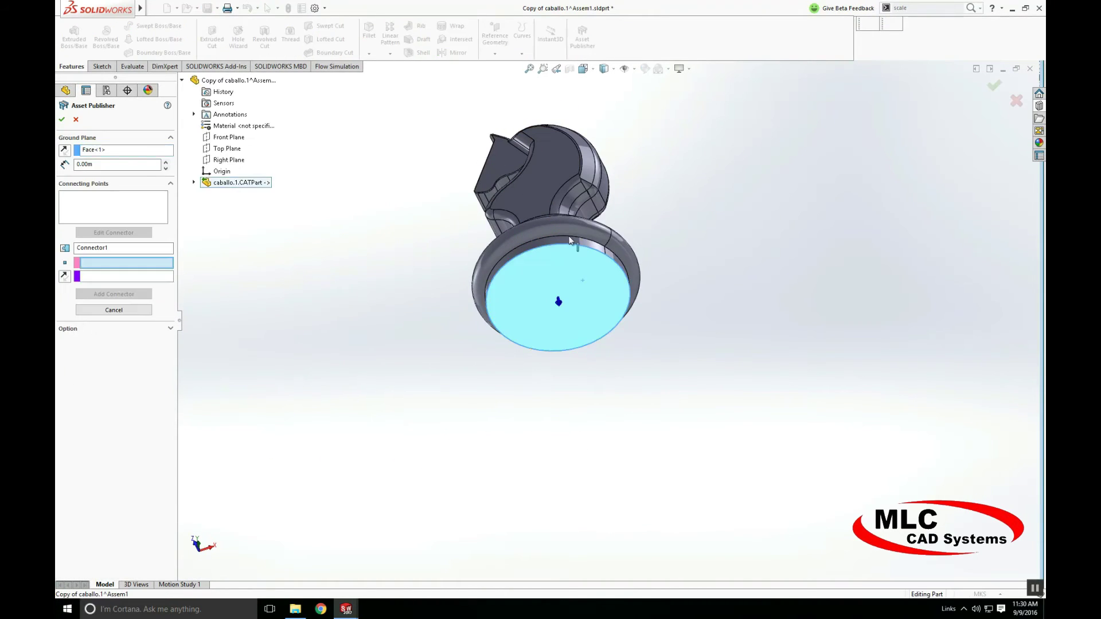
{"action": "left_click", "coordinate": [114, 293]}
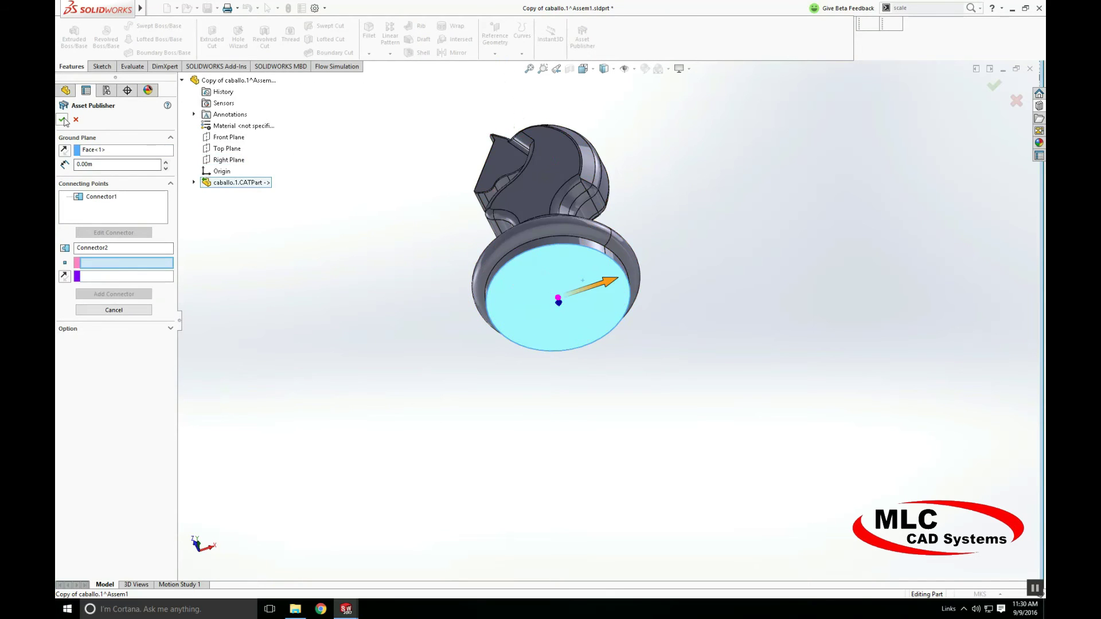
{"action": "left_click", "coordinate": [62, 120]}
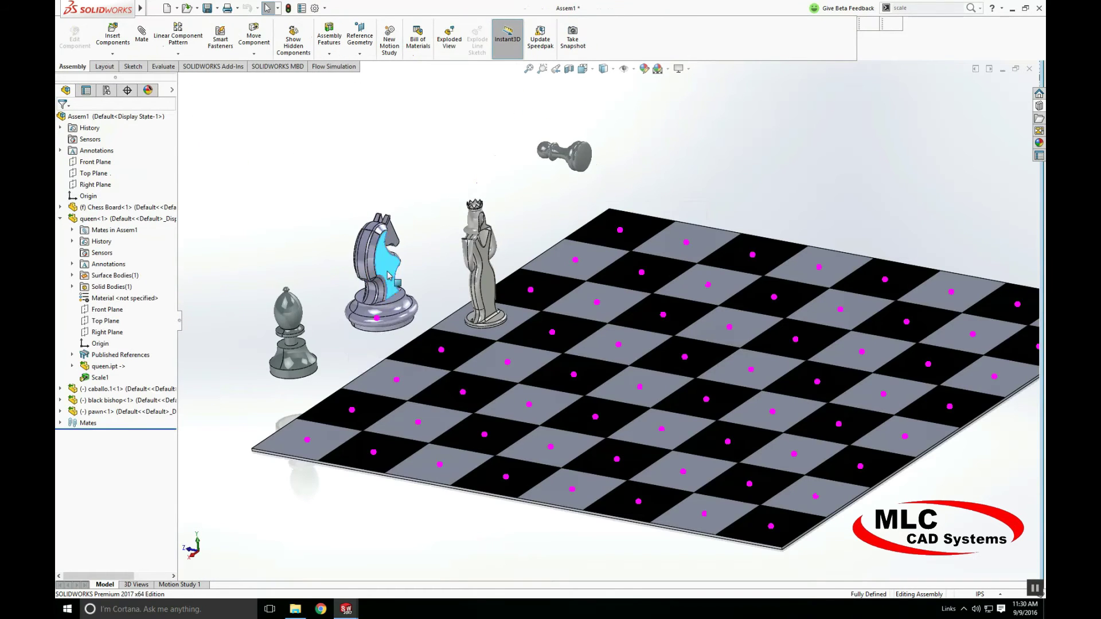
Snap the knight onto the third square from the board's near corner, along the edge where the queen stands.
{"action": "left_click_drag", "start_coordinate": [388, 275], "coordinate": [400, 336]}
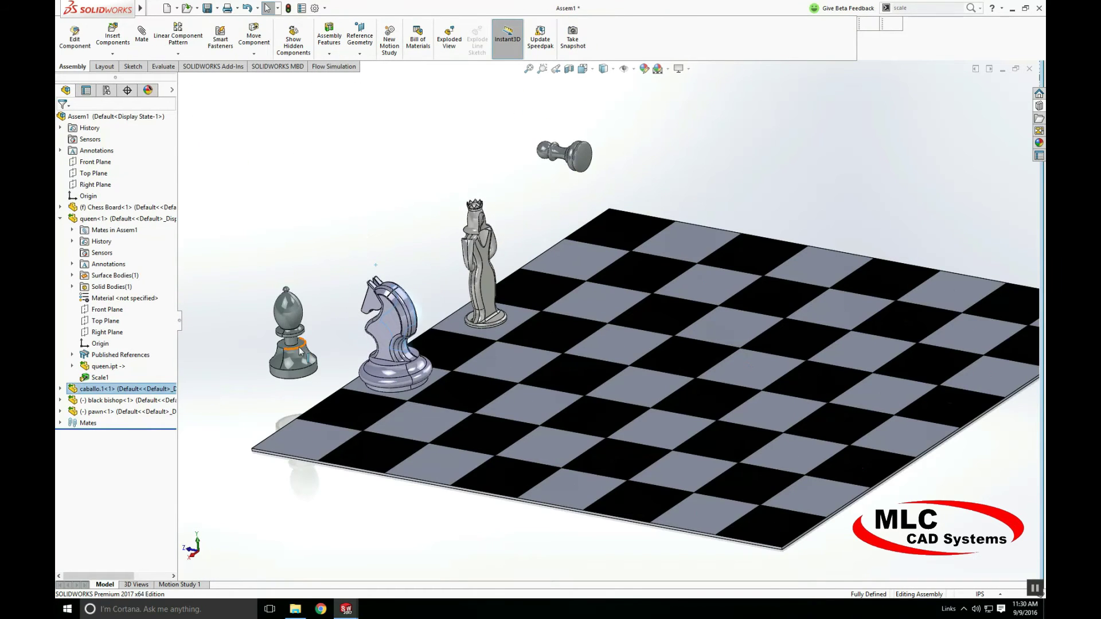
Snap the bishop onto the square between the knight and the queen, and open the pawn part.
{"action": "left_click_drag", "start_coordinate": [308, 369], "coordinate": [432, 339]}
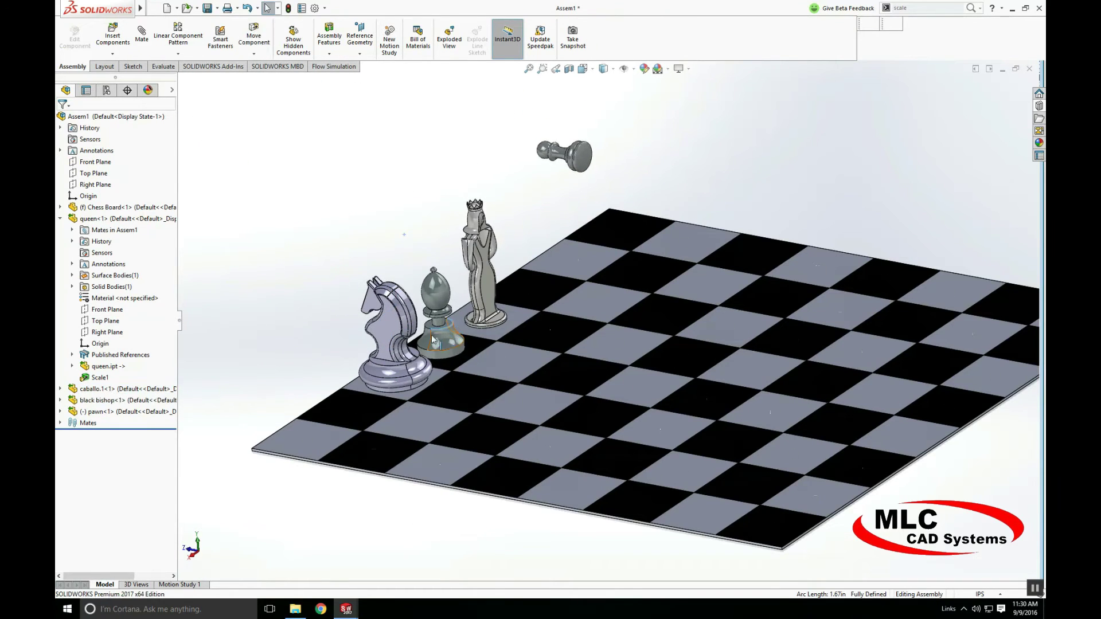
{"action": "left_click", "coordinate": [560, 158]}
{"action": "left_click", "coordinate": [586, 96]}
Create a reference plane at the pawn's base, offset about 0.0275 m from the Front Plane with the offset flipped.
{"action": "left_click", "coordinate": [100, 176]}
{"action": "middle_click_drag", "start_coordinate": [311, 276], "coordinate": [252, 282]}
{"action": "left_click_drag", "start_coordinate": [588, 267], "coordinate": [591, 267], "text": "ctrl"}
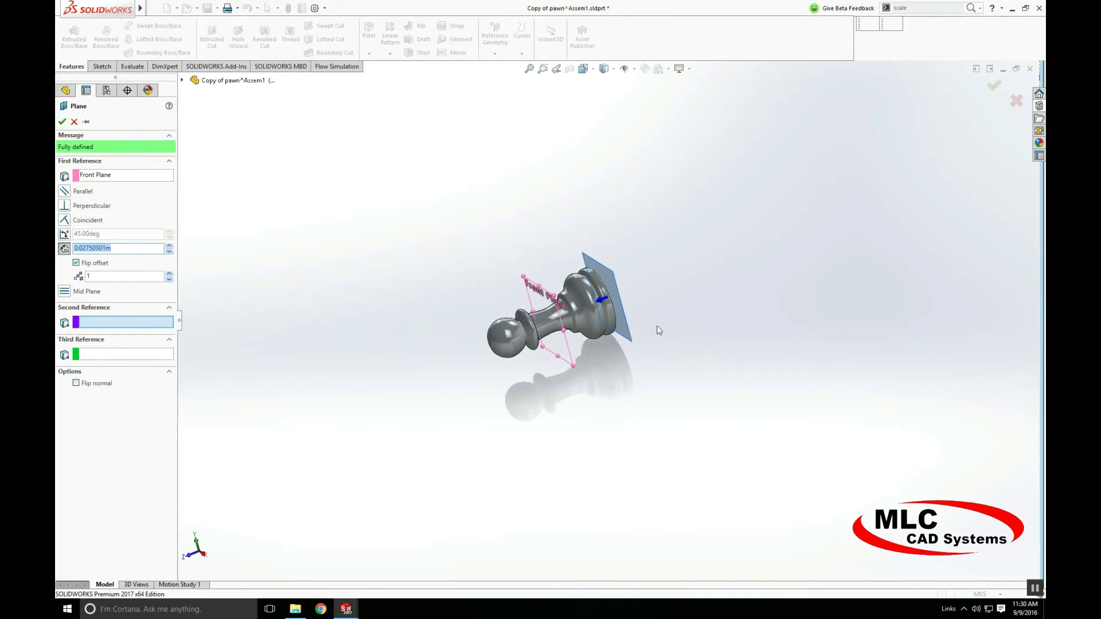
{"action": "middle_click_drag", "start_coordinate": [658, 329], "coordinate": [635, 329]}
{"action": "left_click", "coordinate": [64, 121]}
Sketch a point at the origin on the new base plane, exit the sketch and hide the plane.
{"action": "left_click", "coordinate": [88, 241]}
{"action": "left_click", "coordinate": [93, 227]}
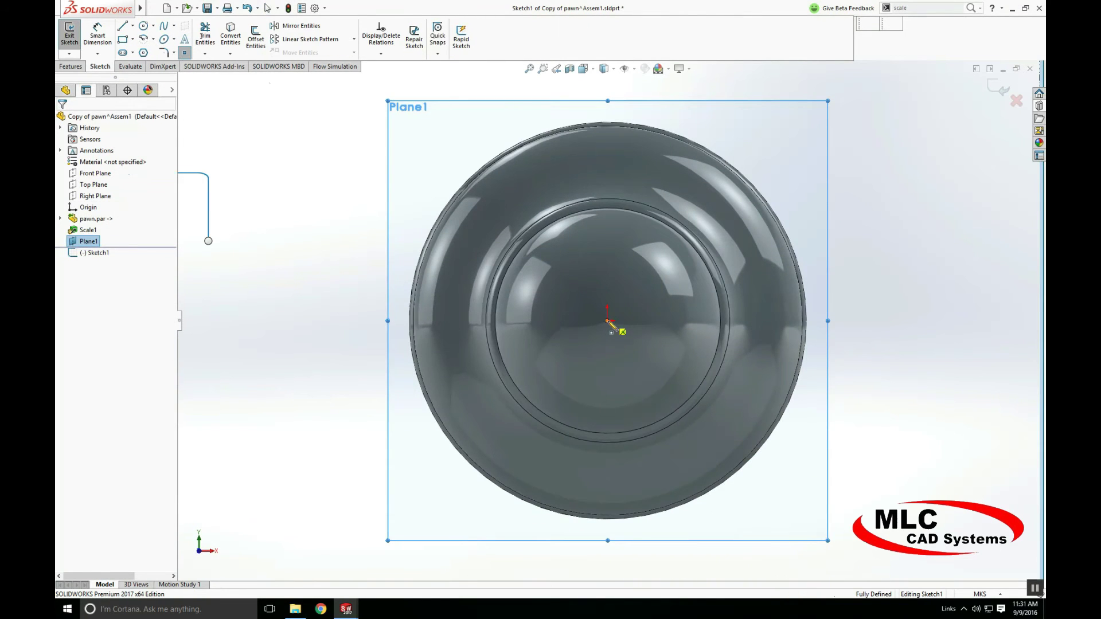
{"action": "left_click", "coordinate": [607, 321]}
{"action": "key", "text": "Escape"}
{"action": "left_click", "coordinate": [998, 89]}
{"action": "left_click", "coordinate": [826, 141]}
{"action": "left_click", "coordinate": [849, 128]}
Publish the pawn with Plane1 as ground plane and Connector1 at the sketch point, using the Top Plane as connect direction.
{"action": "mouse_move", "coordinate": [858, 250]}
{"action": "middle_mouse_down"}
{"action": "mouse_move", "coordinate": [871, 214]}
{"action": "mouse_move", "coordinate": [854, 172]}
{"action": "middle_mouse_up"}
{"action": "scroll", "coordinate": [608, 321], "scroll_direction": "up", "scroll_amount": 3}
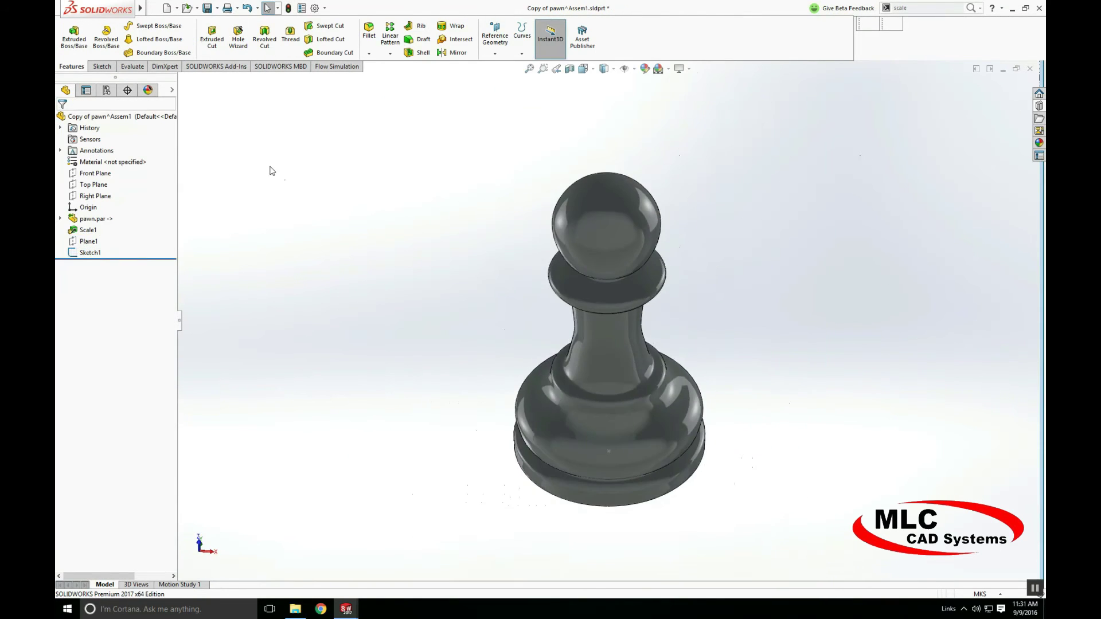
{"action": "left_click", "coordinate": [582, 37]}
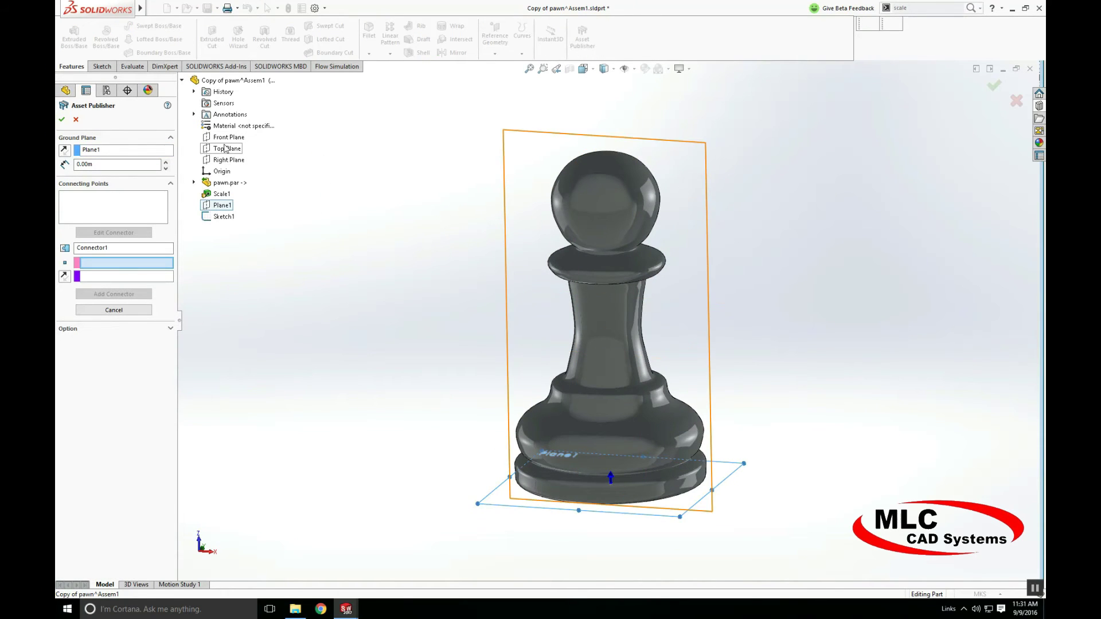
{"action": "left_click", "coordinate": [611, 484]}
{"action": "left_click", "coordinate": [235, 149]}
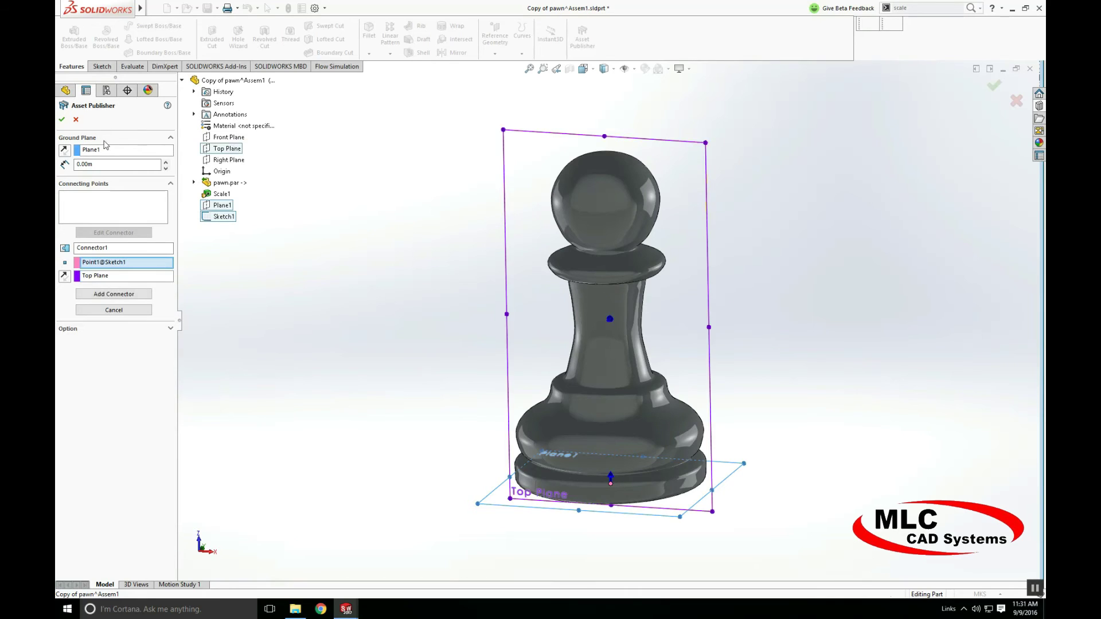
{"action": "left_click", "coordinate": [62, 119]}
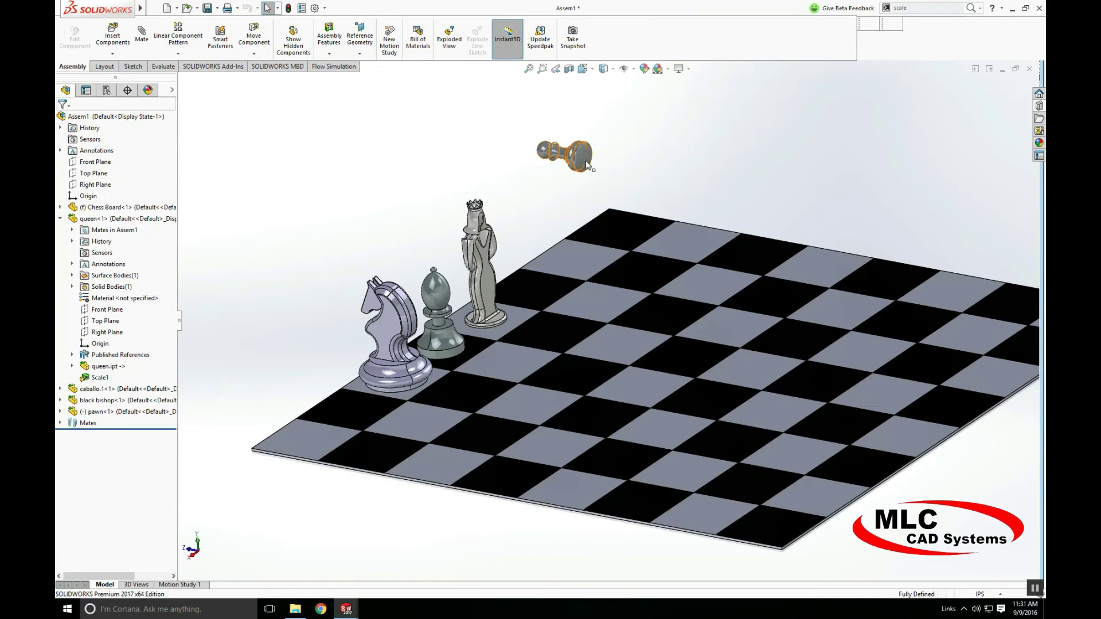
Snap the pawn onto the second-row square directly in front of the board's far corner square on the queen's edge.
{"action": "left_click_drag", "start_coordinate": [588, 166], "coordinate": [690, 235]}
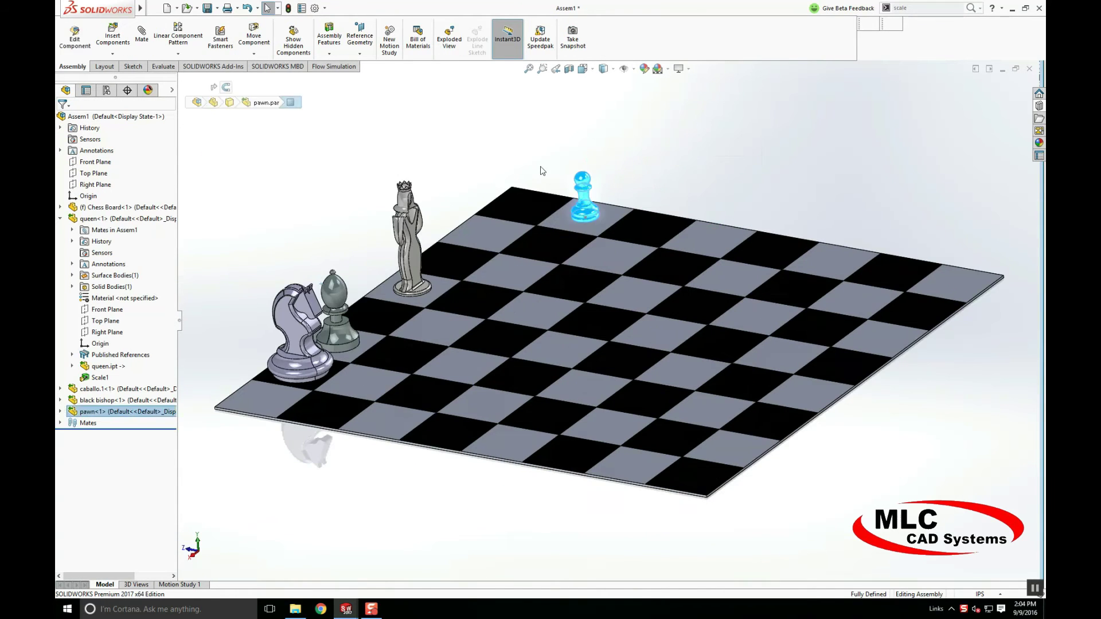
{"action": "left_click", "coordinate": [542, 171]}
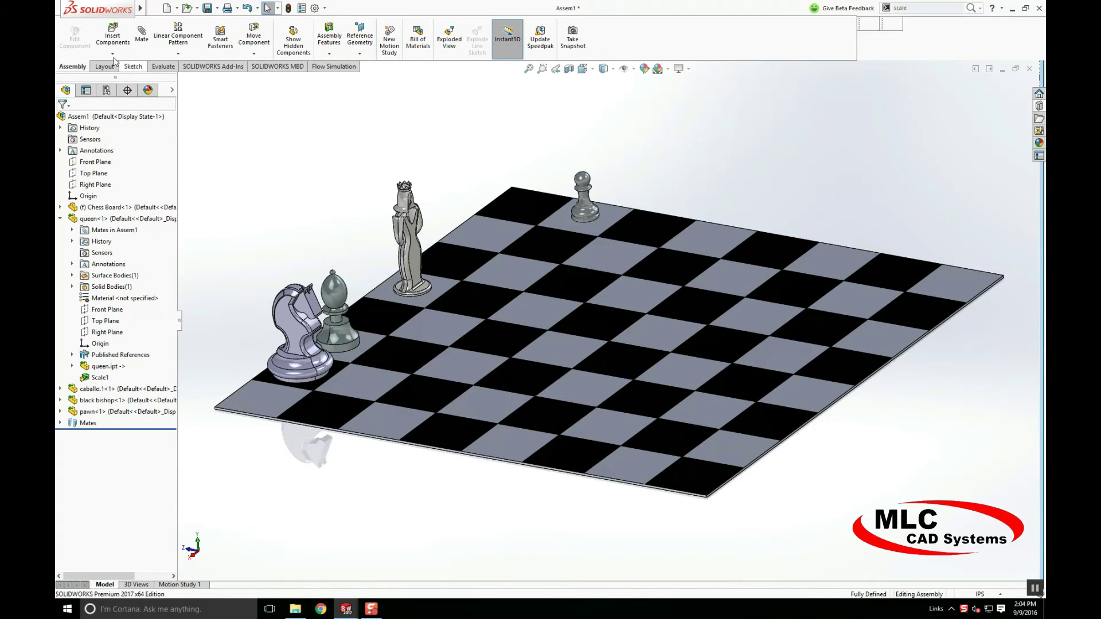
Insert the ProE/Creo part rookcomp.prt.1 from the Chess folder into the assembly.
{"action": "left_click", "coordinate": [112, 35]}
{"action": "left_click", "coordinate": [117, 297]}
{"action": "left_click", "coordinate": [761, 441]}
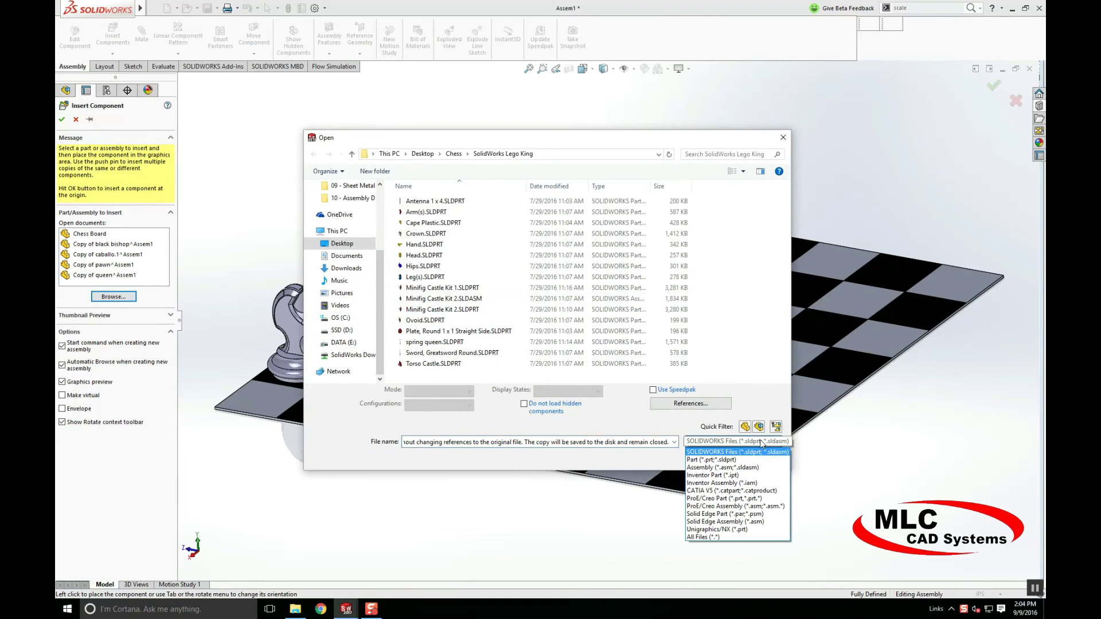
{"action": "left_click", "coordinate": [731, 499]}
{"action": "left_click", "coordinate": [453, 154]}
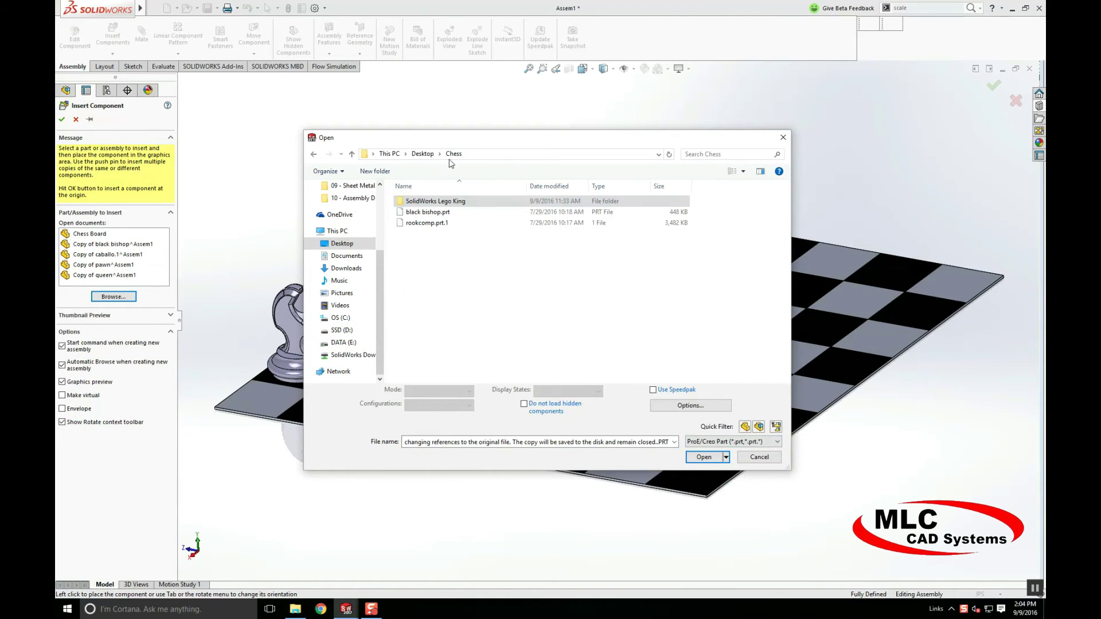
{"action": "left_click", "coordinate": [430, 223]}
{"action": "left_click", "coordinate": [694, 459]}
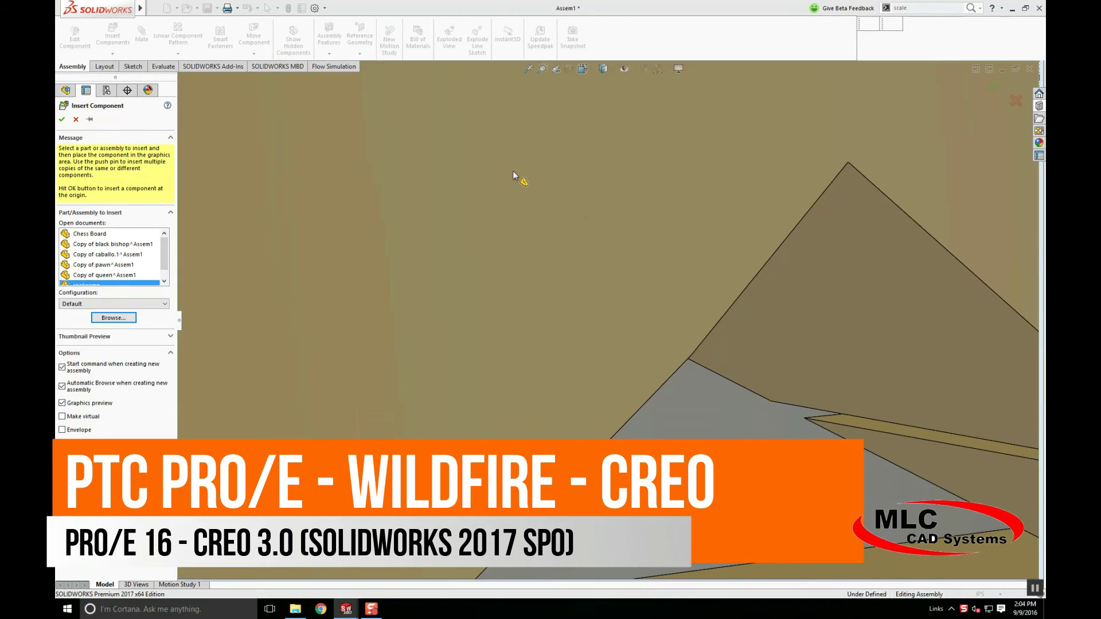
{"action": "left_click", "coordinate": [512, 171]}
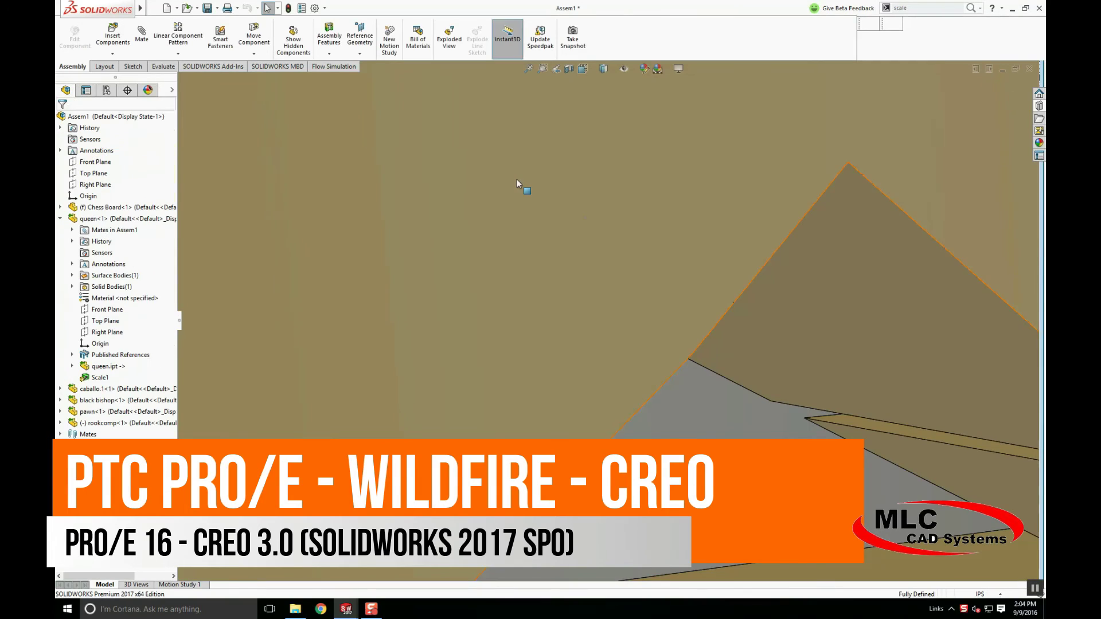
Open the rook part and uniformly scale all its bodies by 0.002 about the origin.
{"action": "scroll", "coordinate": [517, 179], "scroll_direction": "up", "scroll_amount": 5}
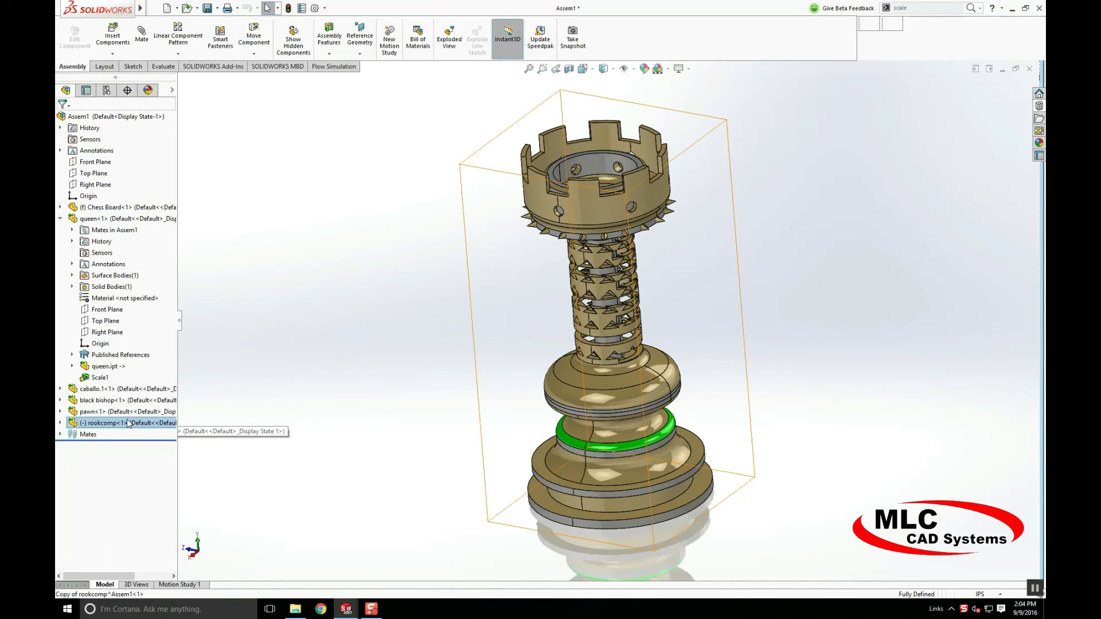
{"action": "left_click", "coordinate": [112, 423]}
{"action": "left_click", "coordinate": [136, 390]}
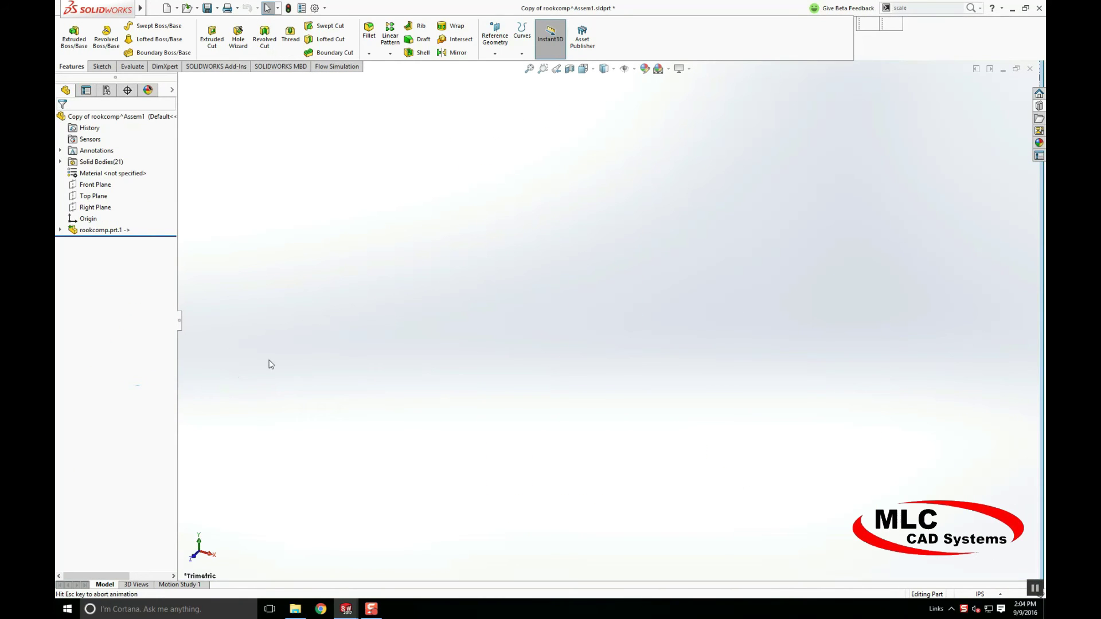
{"action": "type", "text": "wscale"}
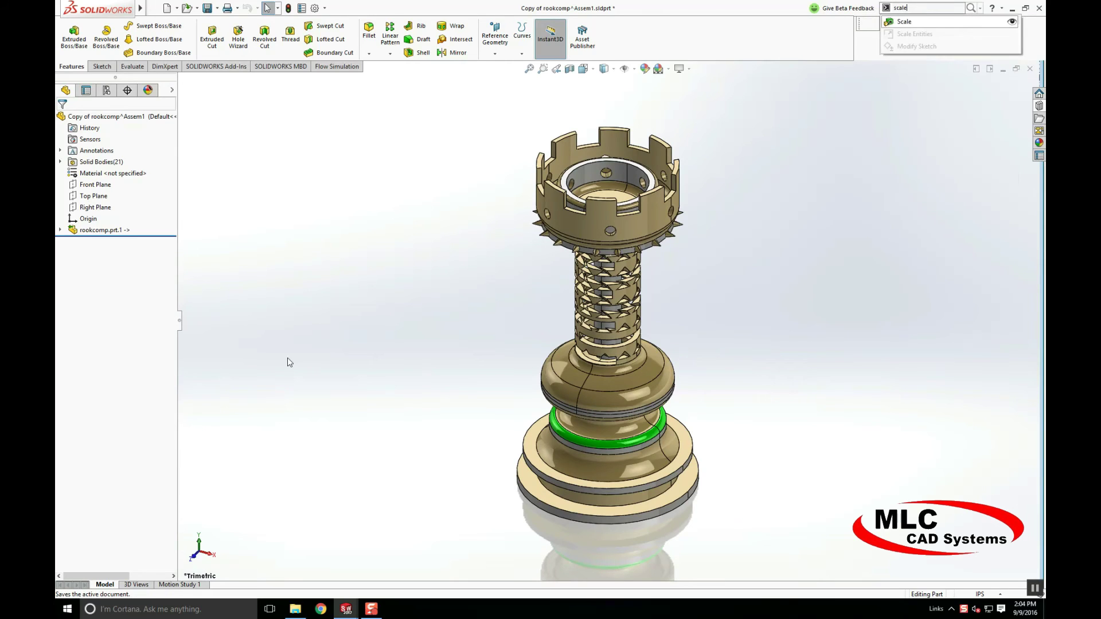
{"action": "key", "text": "Return"}
{"action": "left_click_drag", "start_coordinate": [478, 110], "coordinate": [758, 576]}
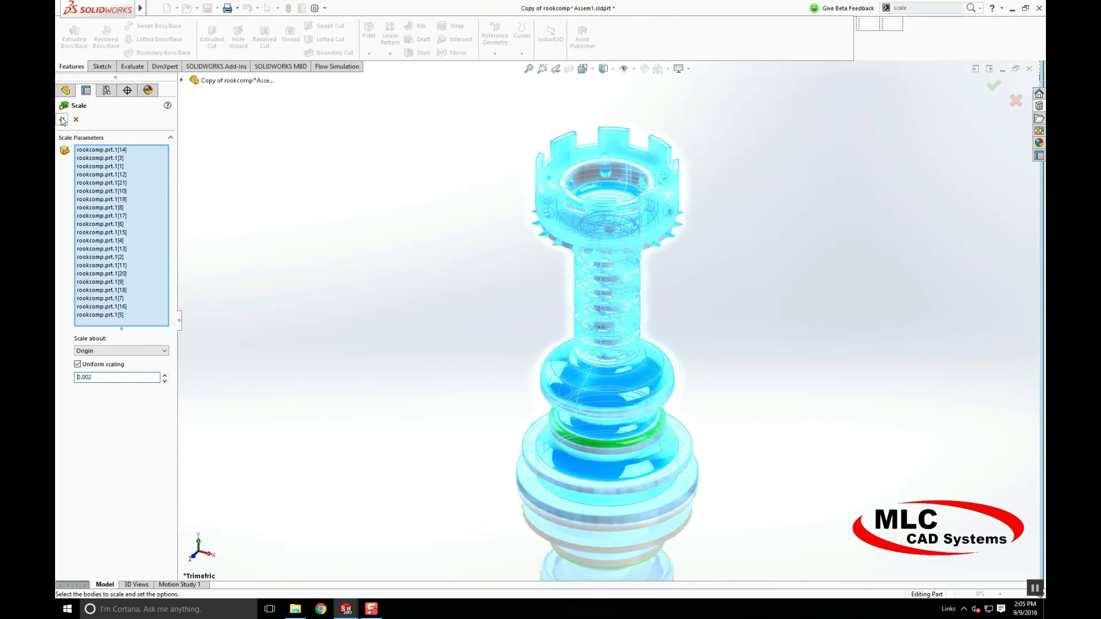
{"action": "left_click", "coordinate": [62, 119]}
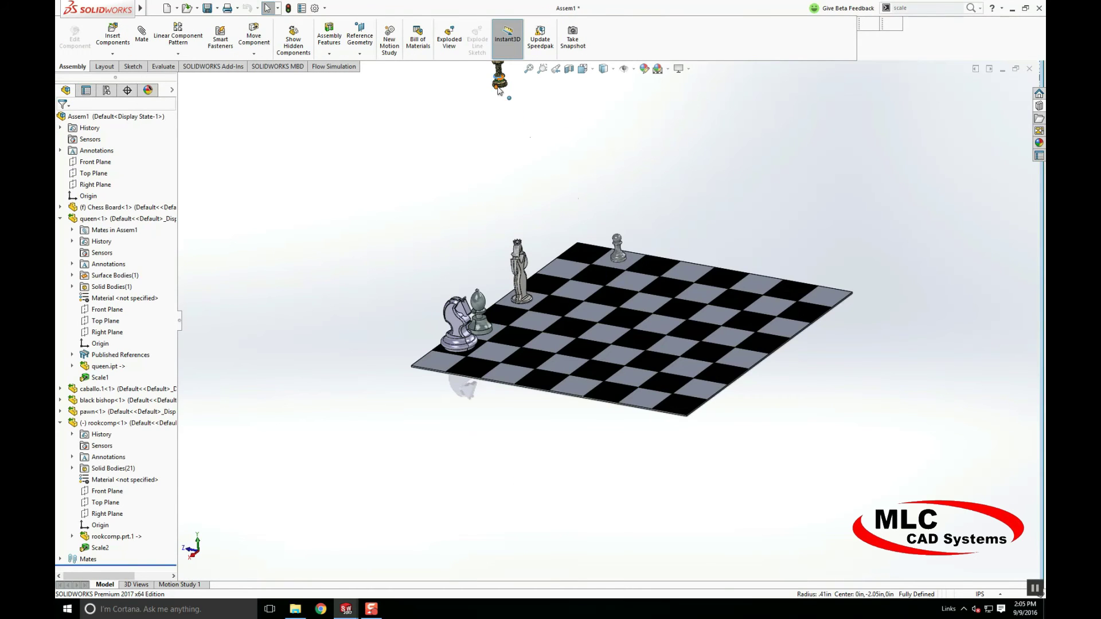
Move the rook over to the board's far corner square beside the pawn, and open the rook part.
{"action": "left_click_drag", "start_coordinate": [499, 90], "coordinate": [578, 261]}
{"action": "scroll", "coordinate": [576, 252], "scroll_direction": "down", "scroll_amount": 5}
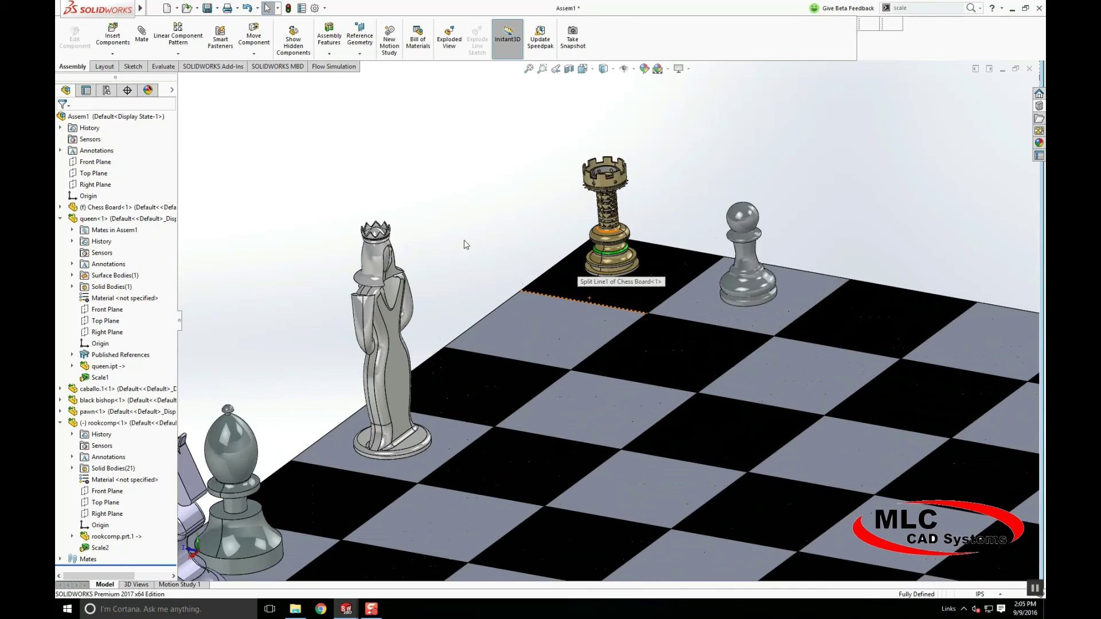
{"action": "left_click", "coordinate": [83, 424]}
{"action": "left_click", "coordinate": [85, 392]}
Publish the rook's bottom face as ground plane and add Connector1 on its bottom circular edge with the Front Plane as connect direction.
{"action": "middle_click_drag", "start_coordinate": [328, 315], "coordinate": [436, 118]}
{"action": "left_click", "coordinate": [581, 37]}
{"action": "left_click", "coordinate": [653, 476]}
{"action": "left_click", "coordinate": [669, 434]}
{"action": "left_click", "coordinate": [182, 80]}
{"action": "left_click", "coordinate": [228, 148]}
{"action": "left_click", "coordinate": [609, 479]}
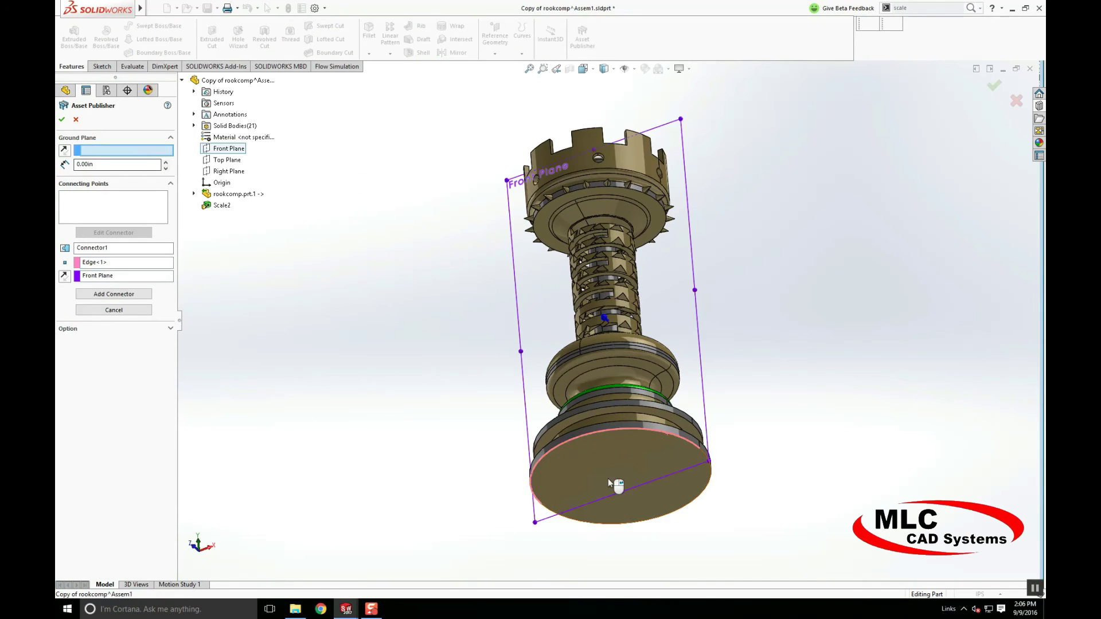
{"action": "left_click", "coordinate": [609, 478]}
{"action": "left_click", "coordinate": [109, 294]}
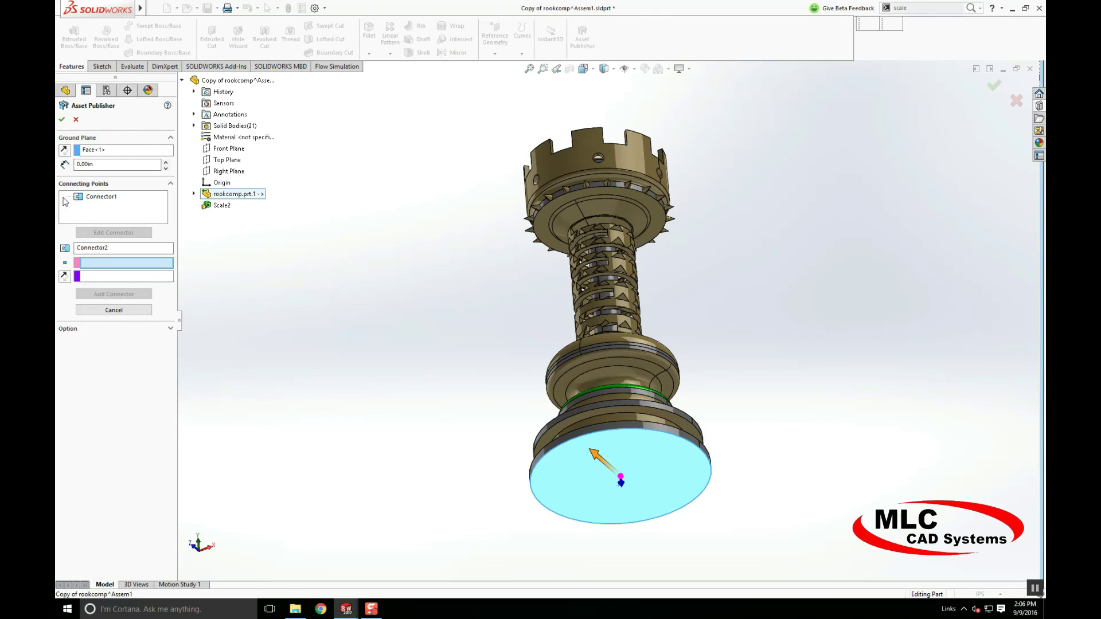
{"action": "left_click", "coordinate": [61, 119]}
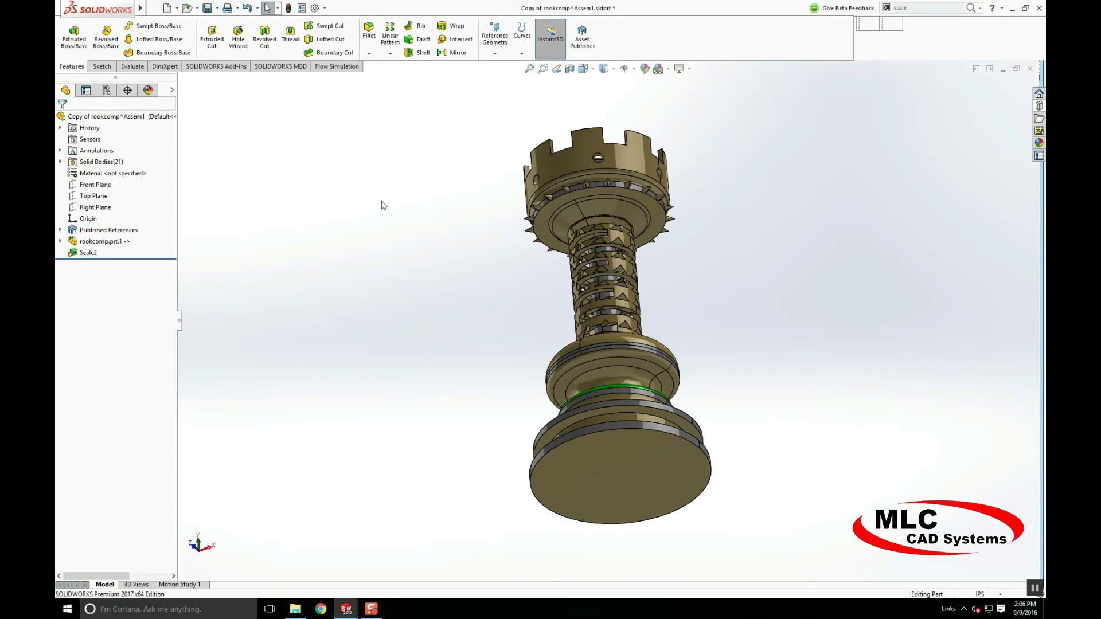
Return to the assembly and snap the rook onto the far corner square behind the pawn.
{"action": "key", "text": "ctrl+Tab"}
{"action": "mouse_move", "coordinate": [602, 185]}
{"action": "left_mouse_down"}
{"action": "mouse_move", "coordinate": [590, 169]}
{"action": "mouse_move", "coordinate": [610, 188]}
{"action": "left_mouse_up"}
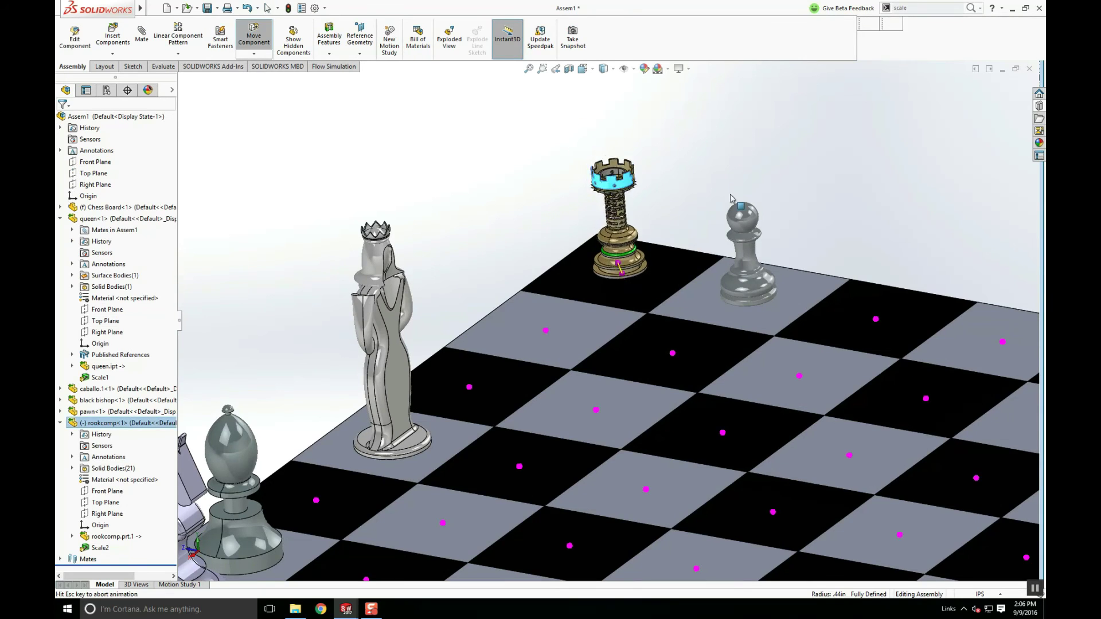
Insert Minifig Castle Kit 2 from the SolidWorks Lego King folder and place it as king between the bishop and the queen.
{"action": "scroll", "coordinate": [211, 141], "scroll_direction": "up", "scroll_amount": 3}
{"action": "left_click", "coordinate": [112, 35]}
{"action": "left_click", "coordinate": [114, 296]}
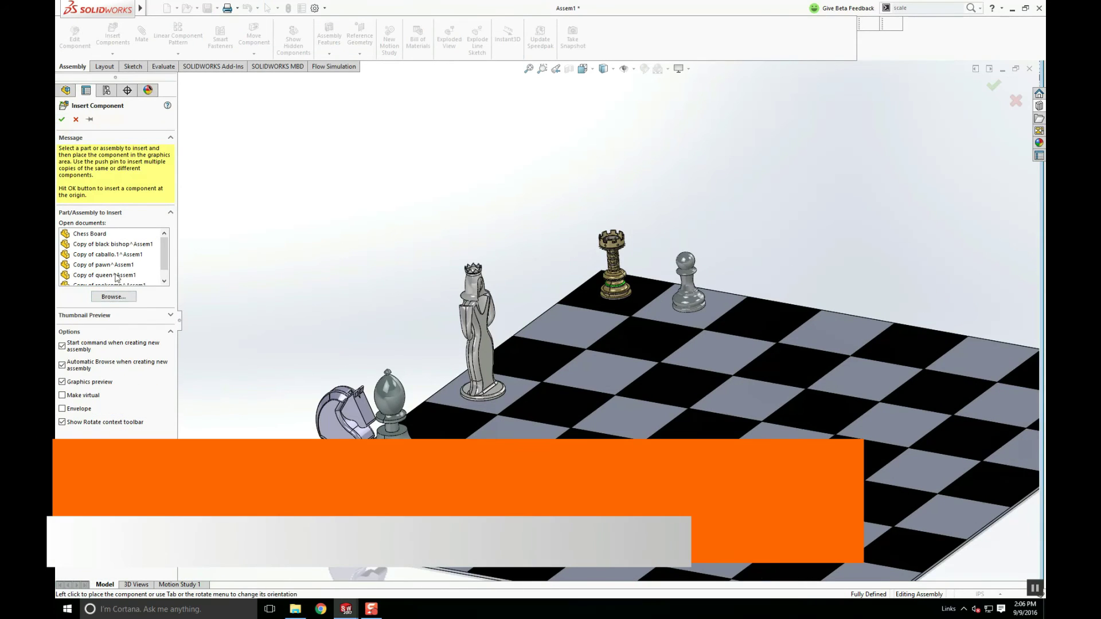
{"action": "double_click", "coordinate": [410, 205]}
{"action": "double_click", "coordinate": [421, 299]}
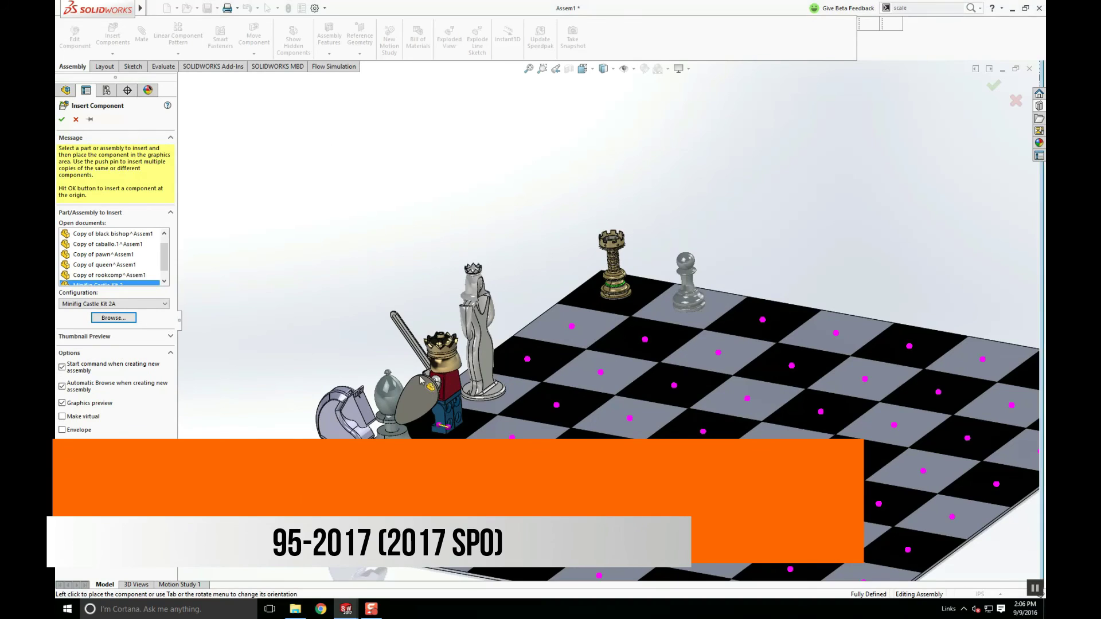
{"action": "left_click", "coordinate": [434, 353]}
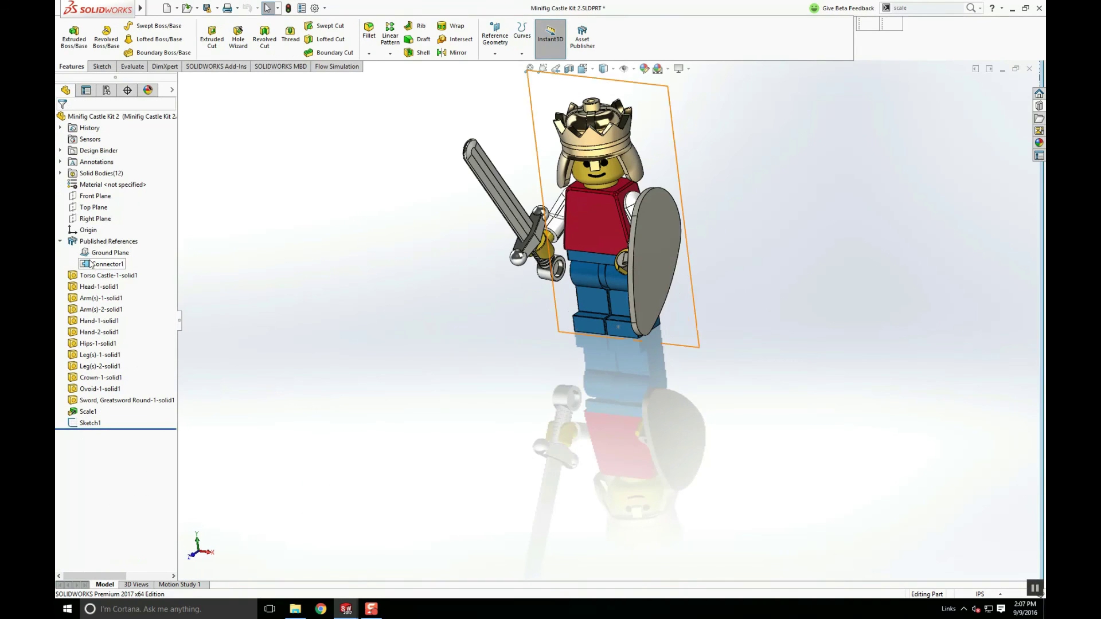
In the Minifig Castle Kit 2 part, edit the published references and reverse Connector1's connect direction.
{"action": "left_click", "coordinate": [97, 241]}
{"action": "right_click", "coordinate": [97, 242]}
{"action": "left_click", "coordinate": [123, 246]}
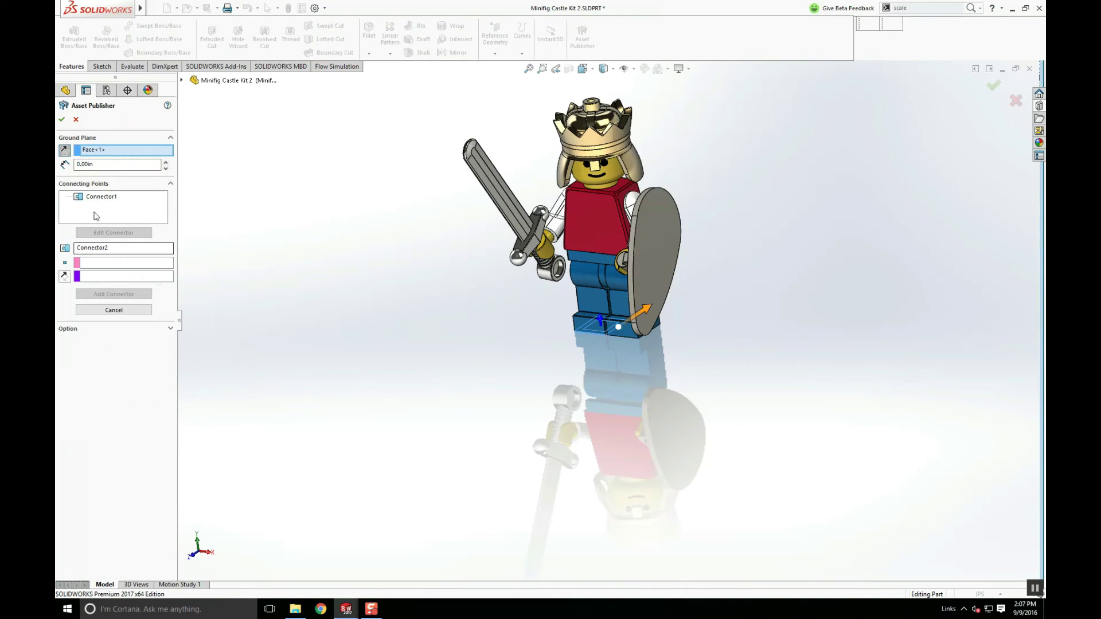
{"action": "left_click", "coordinate": [91, 232]}
{"action": "left_click", "coordinate": [65, 277]}
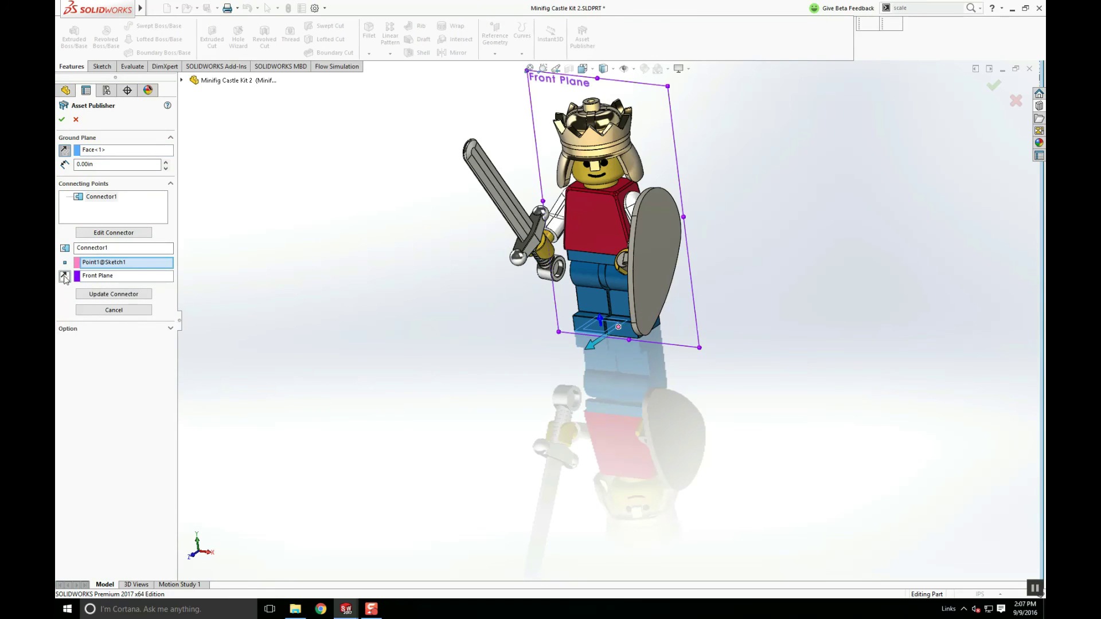
{"action": "left_click", "coordinate": [108, 292]}
{"action": "left_click", "coordinate": [62, 116]}
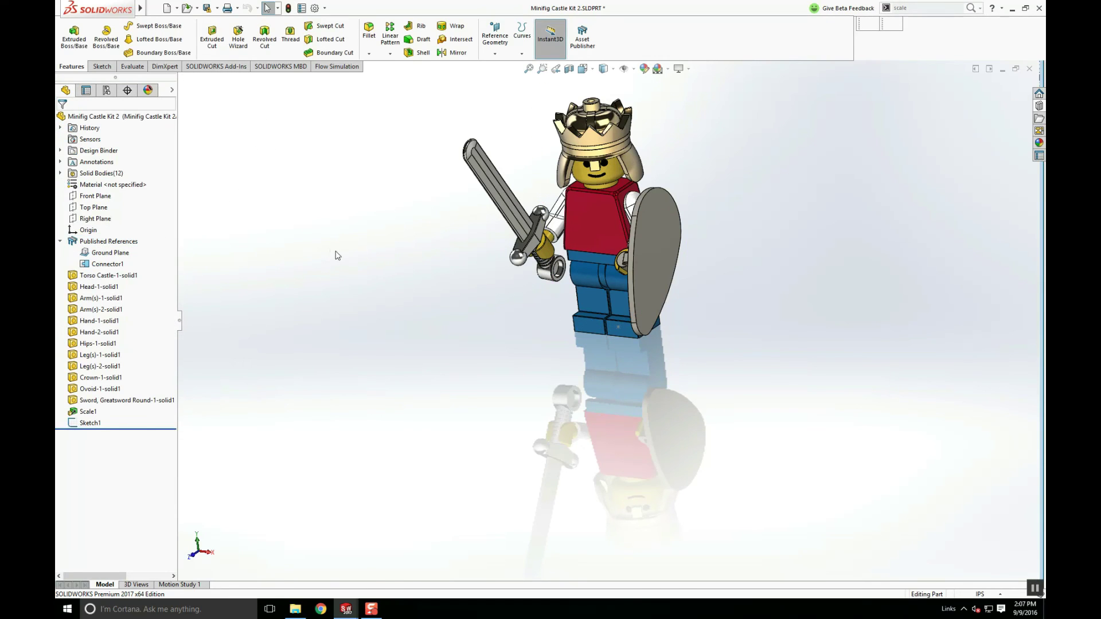
Return to the assembly and snap the king back onto the square between the bishop and the queen.
{"action": "key", "text": "ctrl+Tab"}
{"action": "mouse_move", "coordinate": [431, 352]}
{"action": "left_mouse_down"}
{"action": "mouse_move", "coordinate": [369, 240]}
{"action": "mouse_move", "coordinate": [415, 355]}
{"action": "left_mouse_up"}
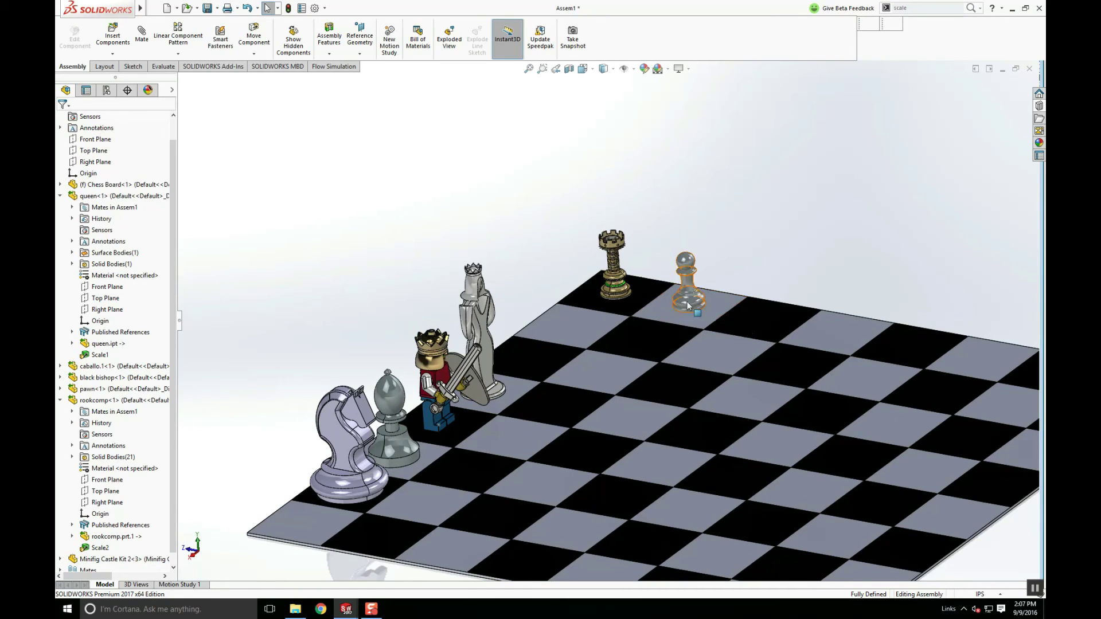
Make two copies of the pawn and snap all three onto adjacent second-row squares, starting in front of the rook.
{"action": "left_click_drag", "start_coordinate": [687, 306], "coordinate": [735, 221]}
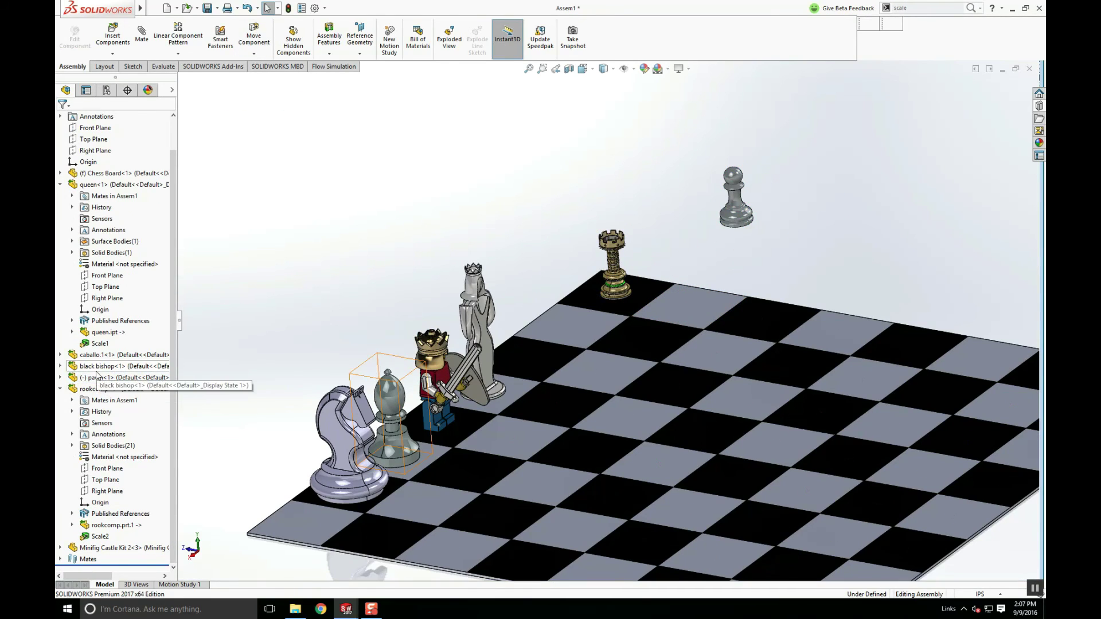
{"action": "left_click_drag", "start_coordinate": [96, 377], "coordinate": [713, 169], "text": "ctrl"}
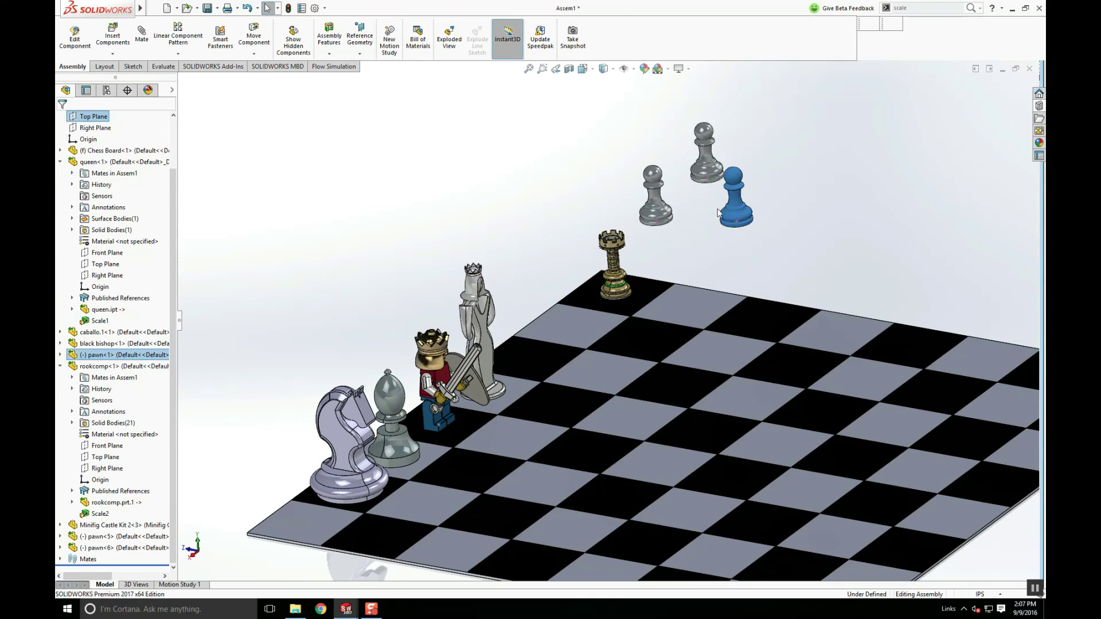
{"action": "left_click_drag", "start_coordinate": [719, 213], "coordinate": [670, 296]}
{"action": "left_click_drag", "start_coordinate": [705, 163], "coordinate": [645, 330]}
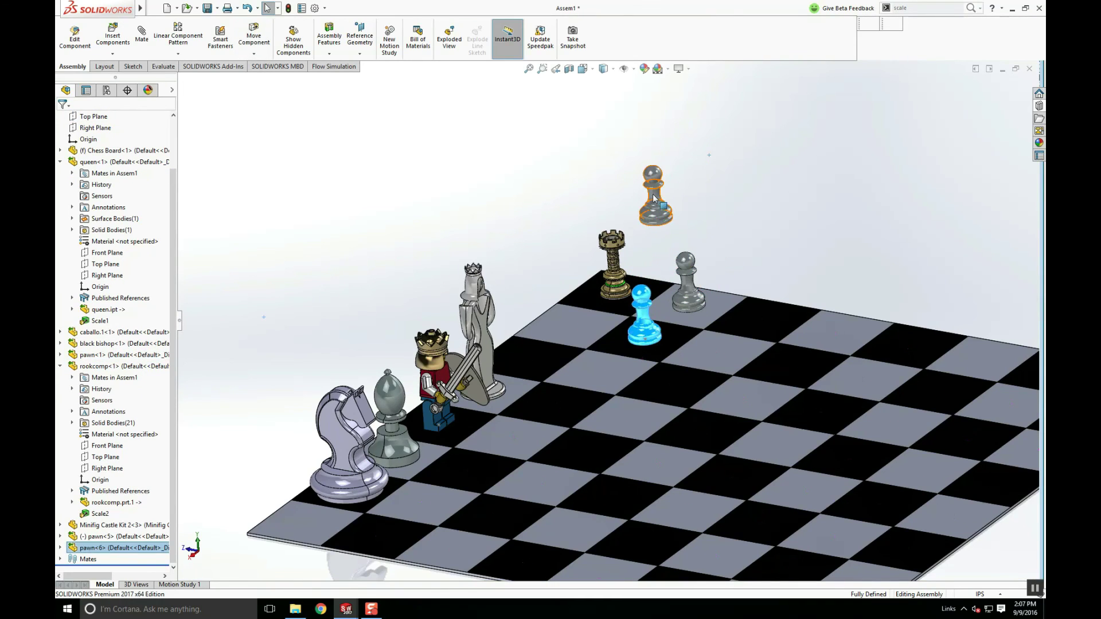
{"action": "left_click_drag", "start_coordinate": [653, 198], "coordinate": [597, 347]}
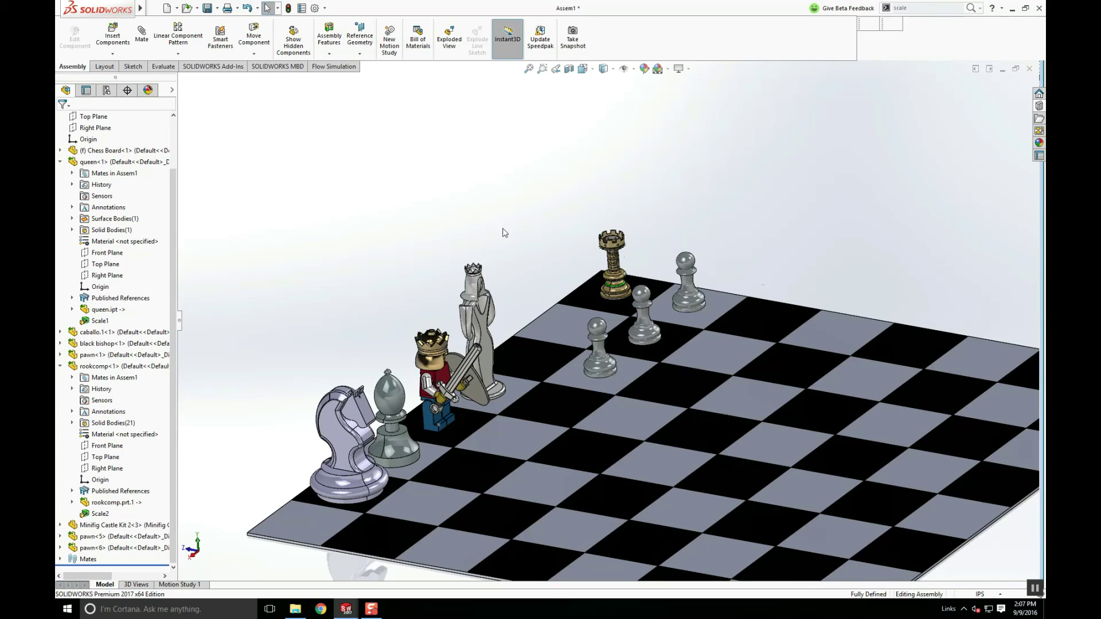
Pull the rook off its corner square and set it down above the queen.
{"action": "left_click_drag", "start_coordinate": [612, 248], "coordinate": [470, 209]}
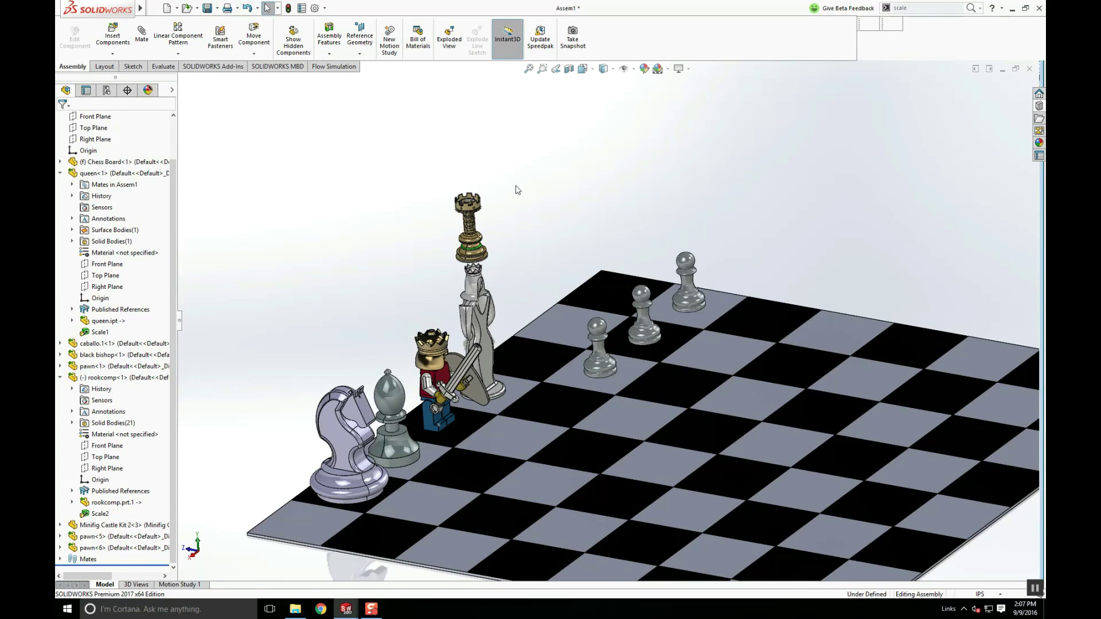
Apply a near-white standard colour at component level to every chess piece, leaving out the board.
{"action": "left_click", "coordinate": [59, 173]}
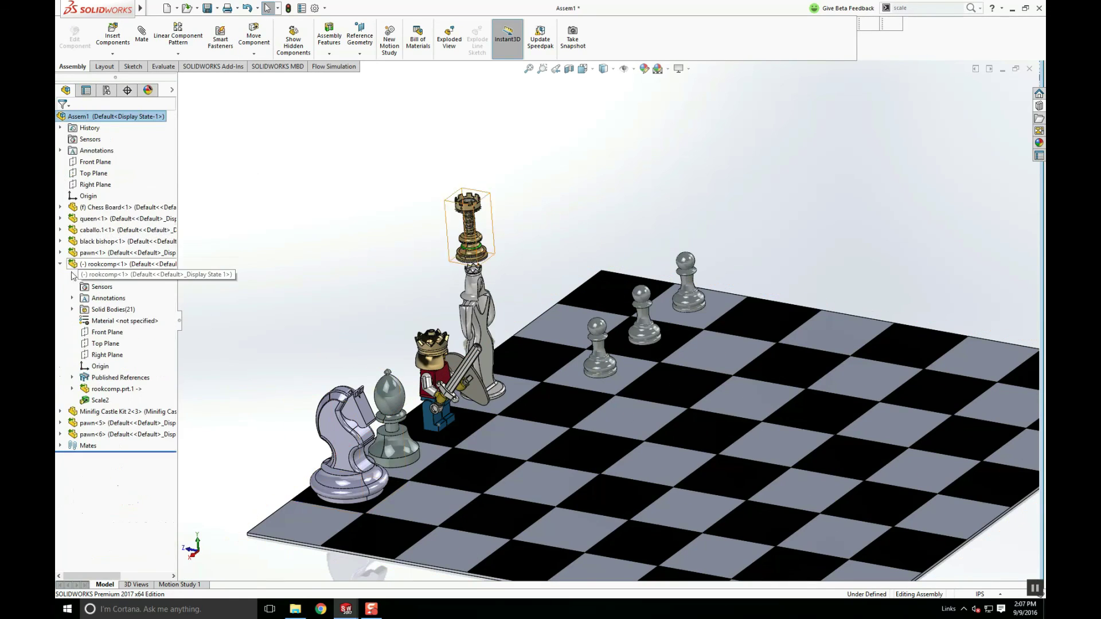
{"action": "left_click", "coordinate": [60, 264]}
{"action": "left_click", "coordinate": [96, 221]}
{"action": "left_click", "coordinate": [97, 295], "text": "shift"}
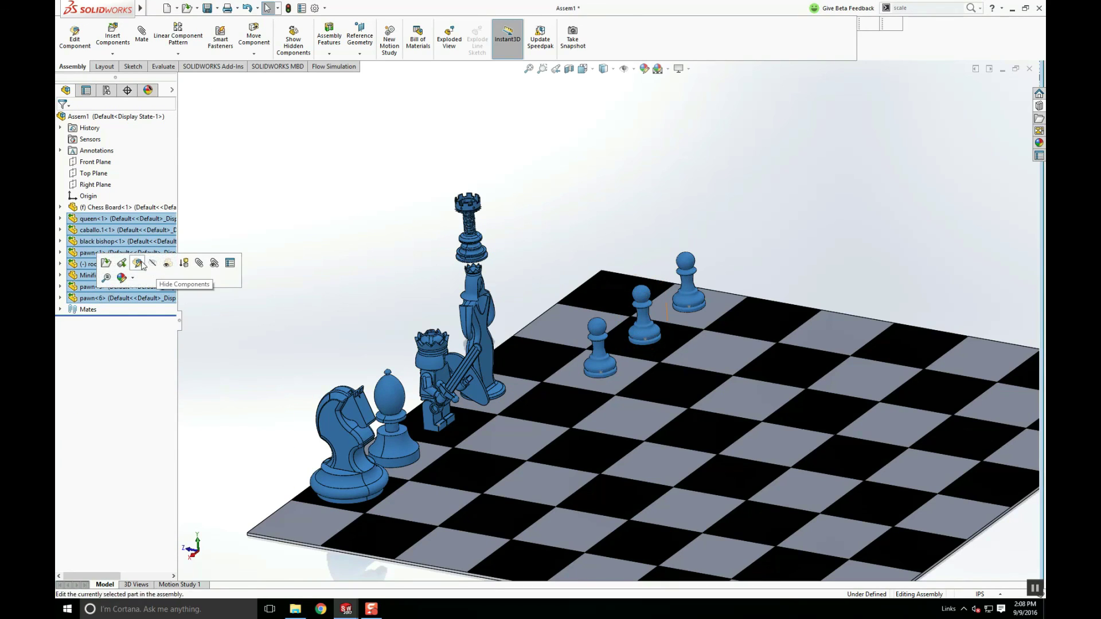
{"action": "left_click", "coordinate": [121, 278]}
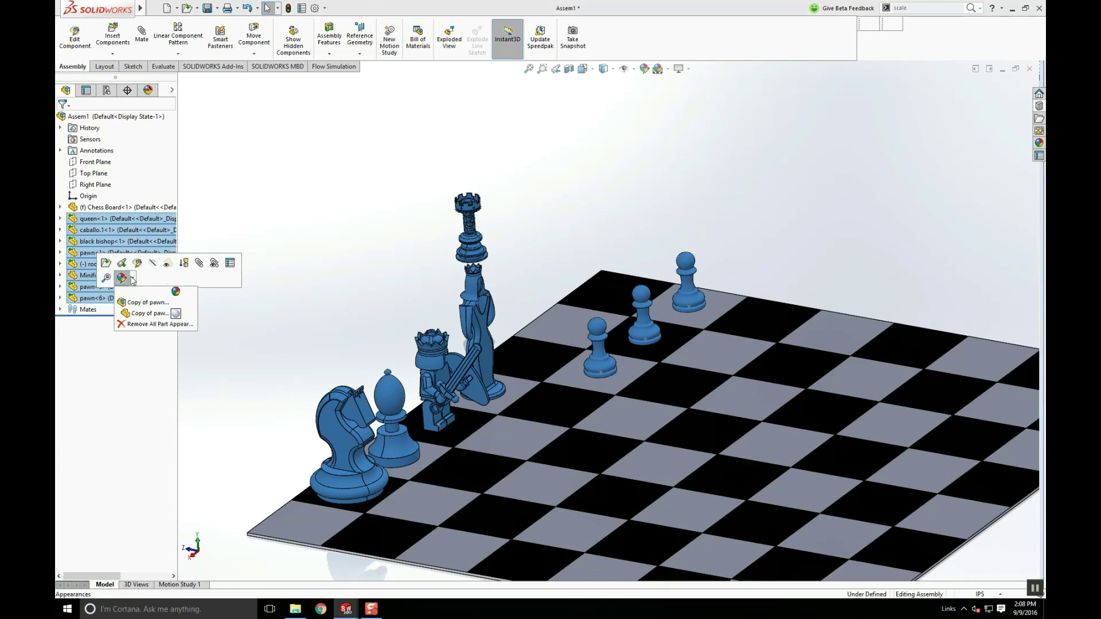
{"action": "left_click", "coordinate": [141, 304]}
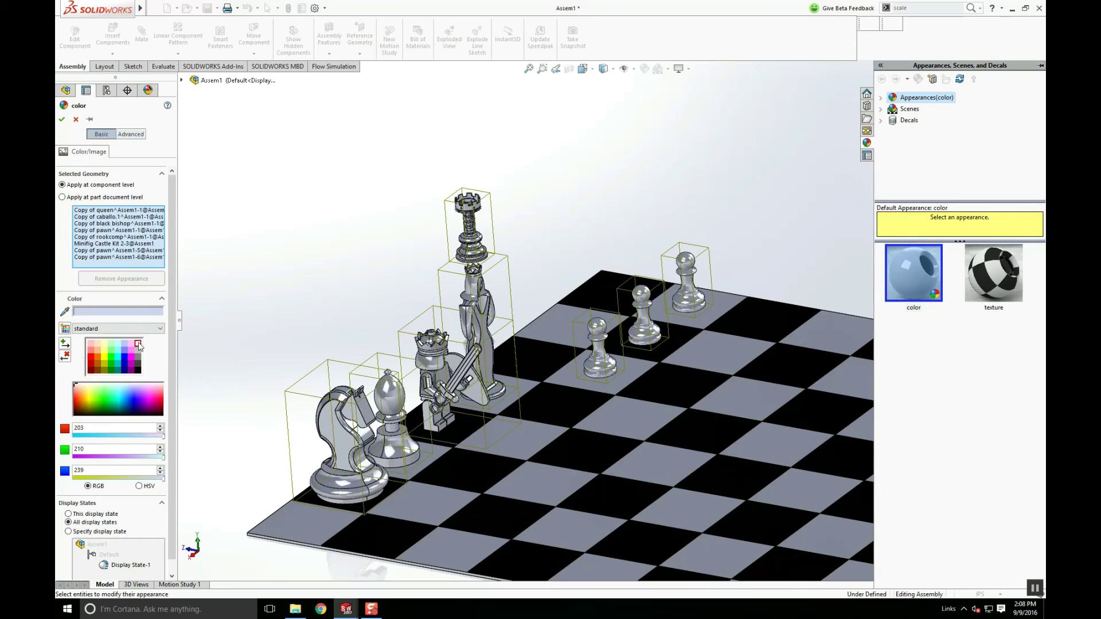
{"action": "left_click", "coordinate": [138, 343]}
{"action": "left_click", "coordinate": [62, 121]}
Snap the rook onto the board's near corner square beside the knight.
{"action": "left_click_drag", "start_coordinate": [471, 237], "coordinate": [303, 330]}
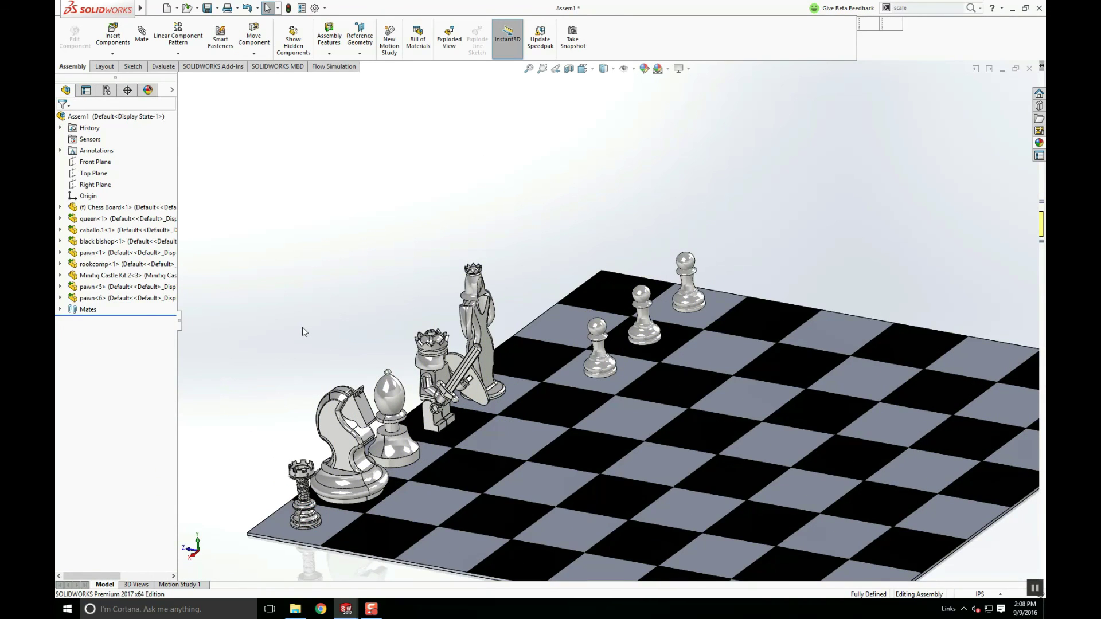